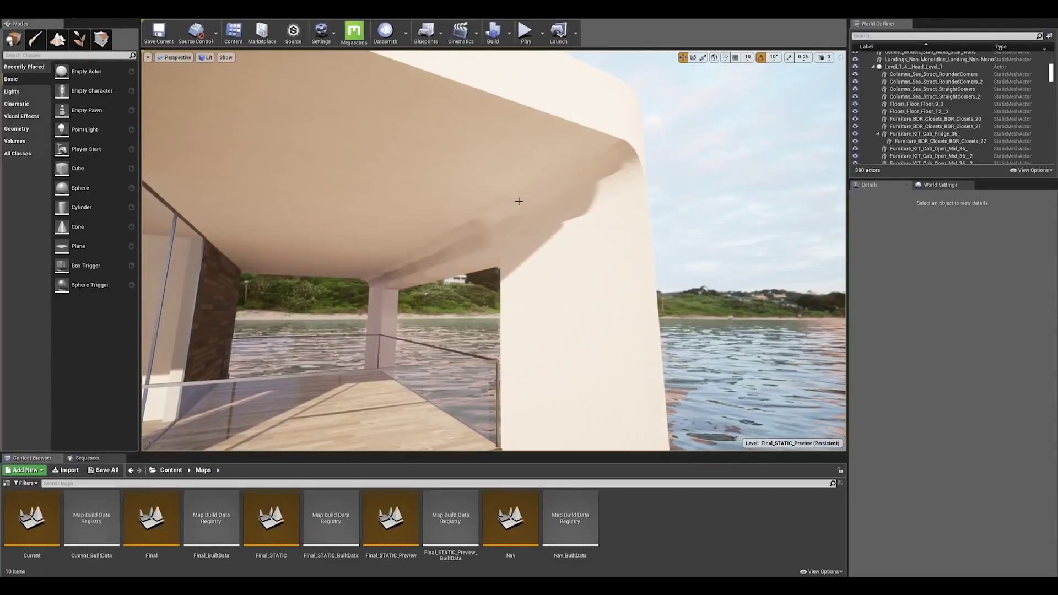
key(alt+0)
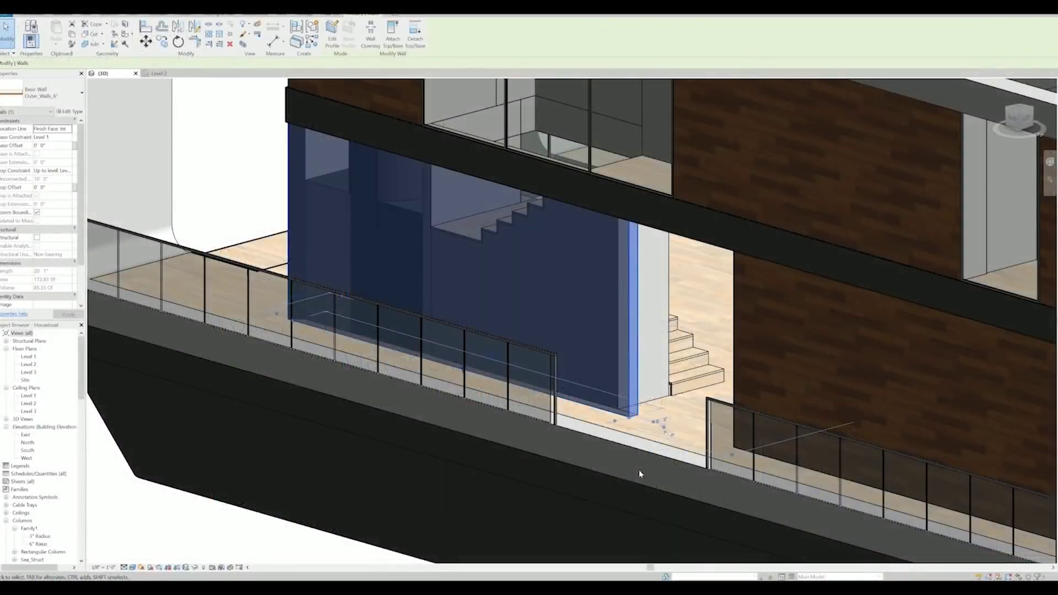
drag(628, 417, 626, 415)
shift+middle_drag(630, 420, 878, 468)
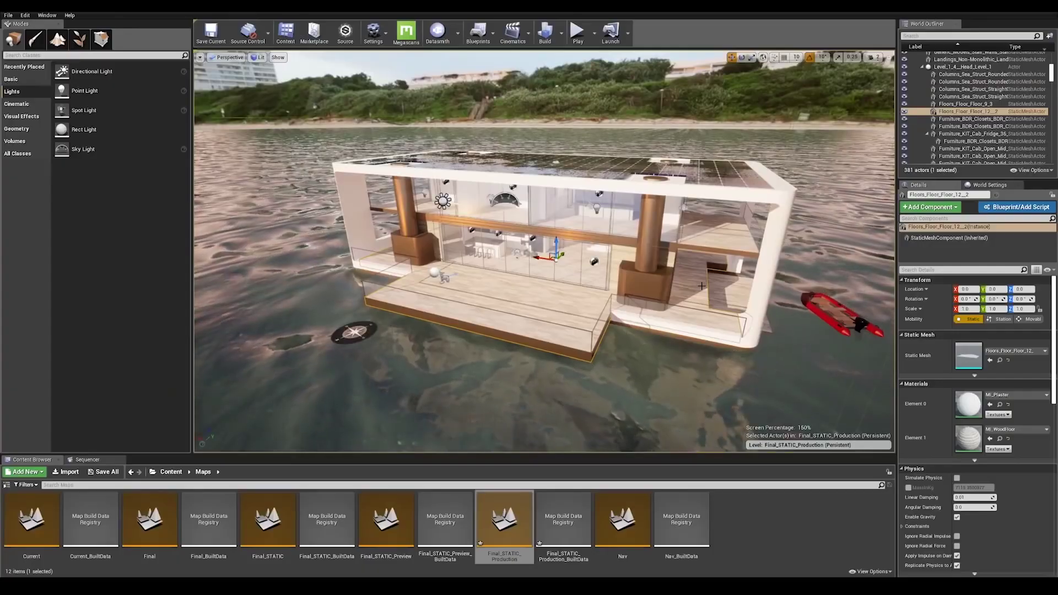
key(g)
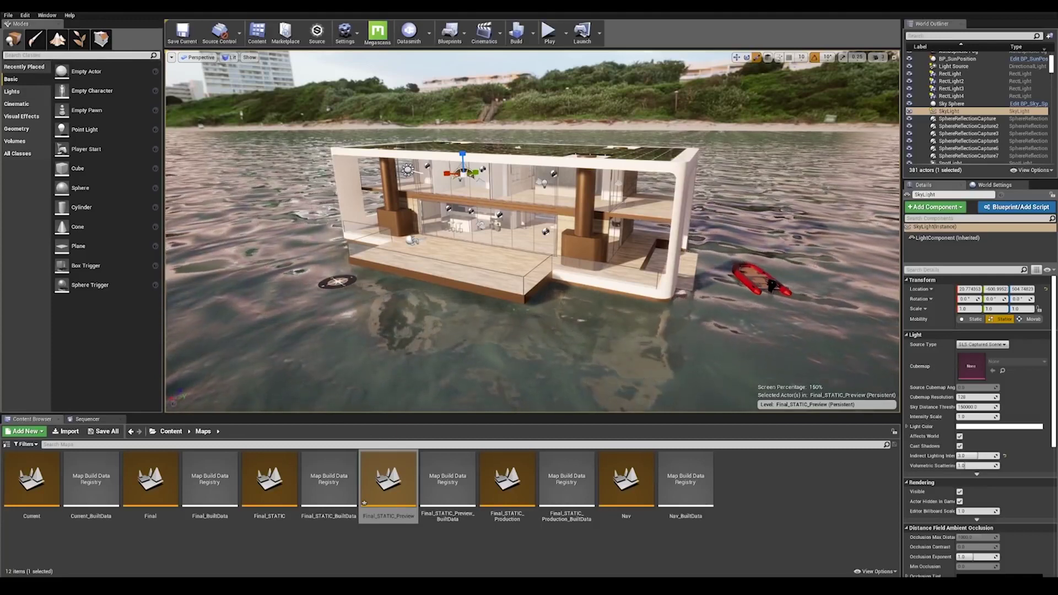
- Search the placeable actors for "lightma" and place a Lightmass Importance Volume on the houseboat's front deck
text(light)
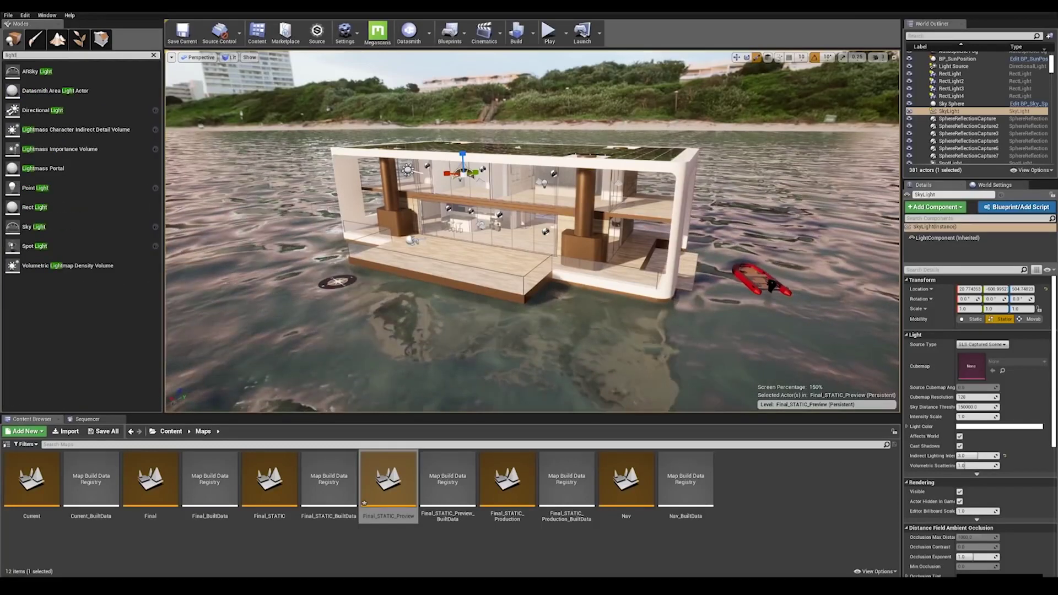
text(ma)
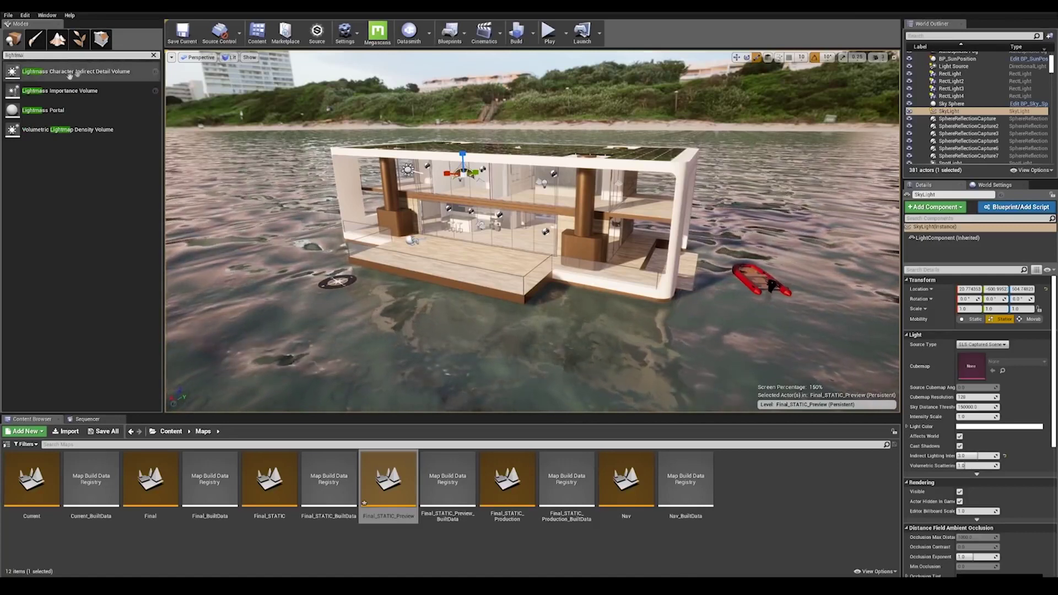
drag(68, 91, 254, 134)
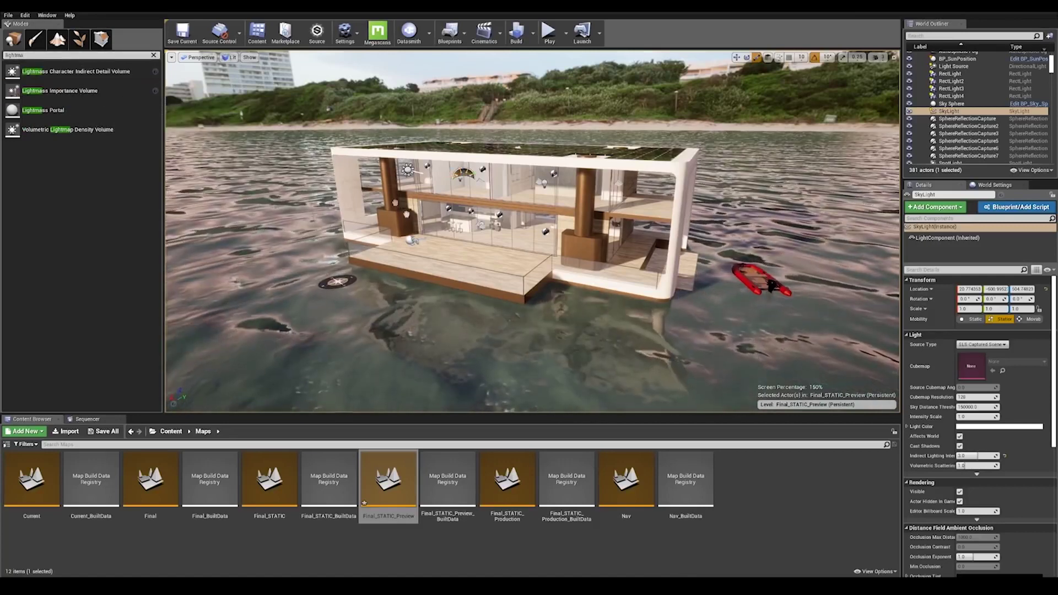
drag(407, 214, 468, 256)
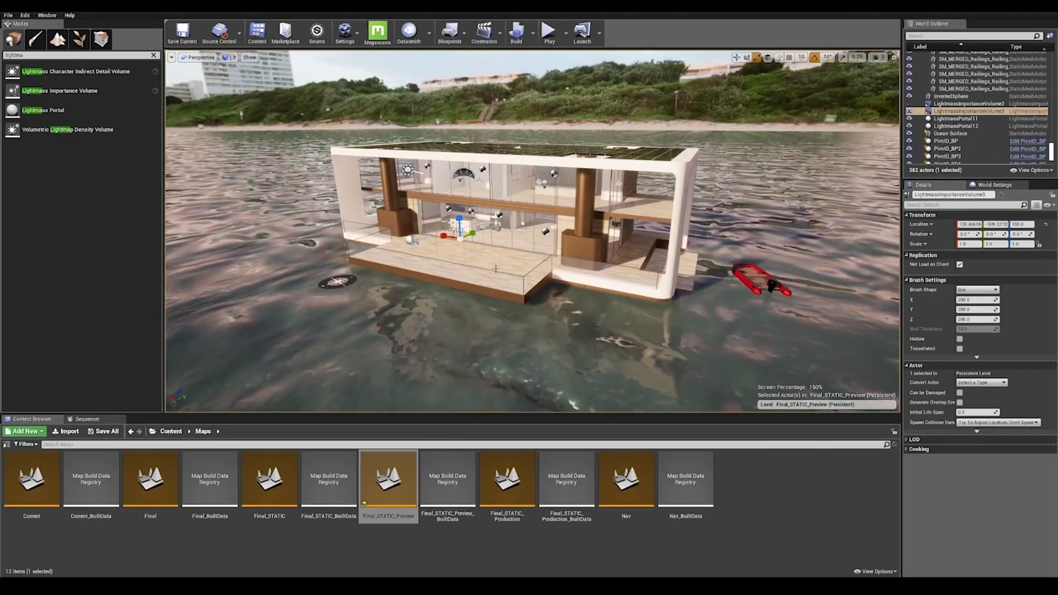
- Scale the importance volume along X and Y beyond the houseboat's footprint and shift it along Y toward the building
right_drag(507, 233, 485, 244)
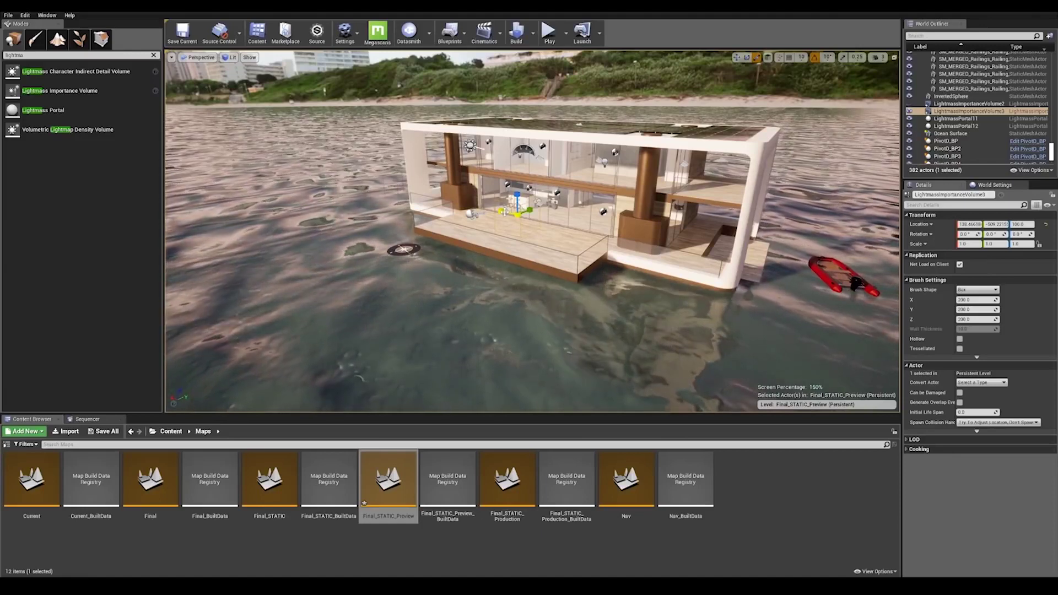
drag(506, 211, 507, 211)
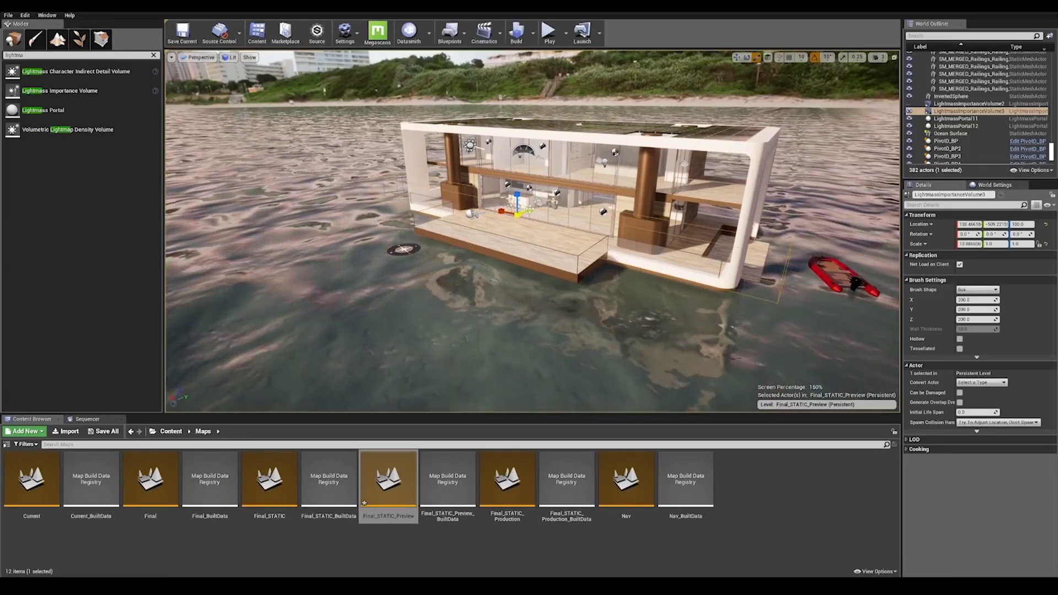
drag(529, 210, 532, 210)
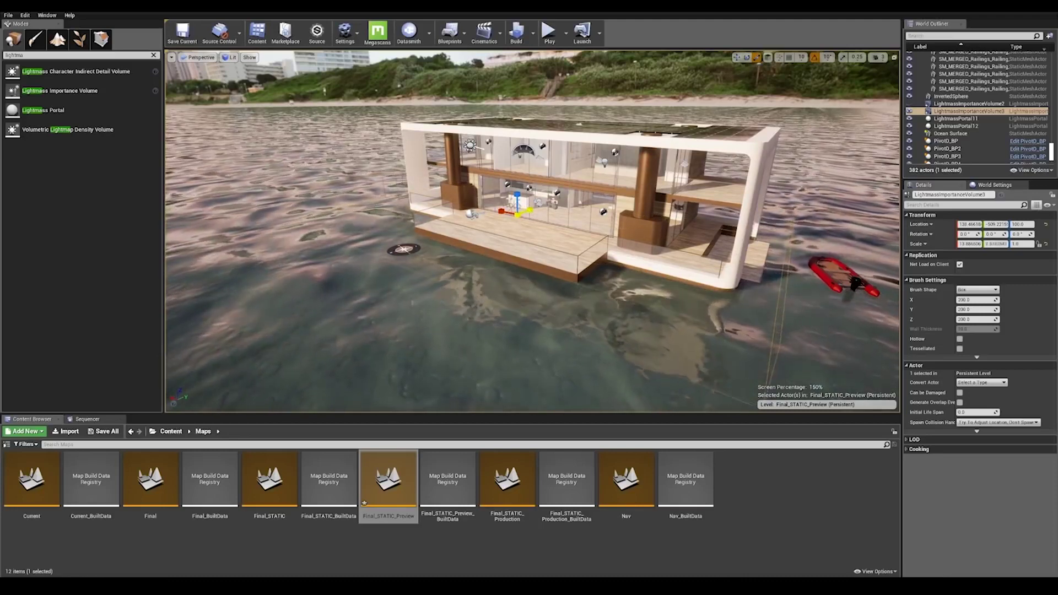
key(w)
drag(529, 210, 555, 201)
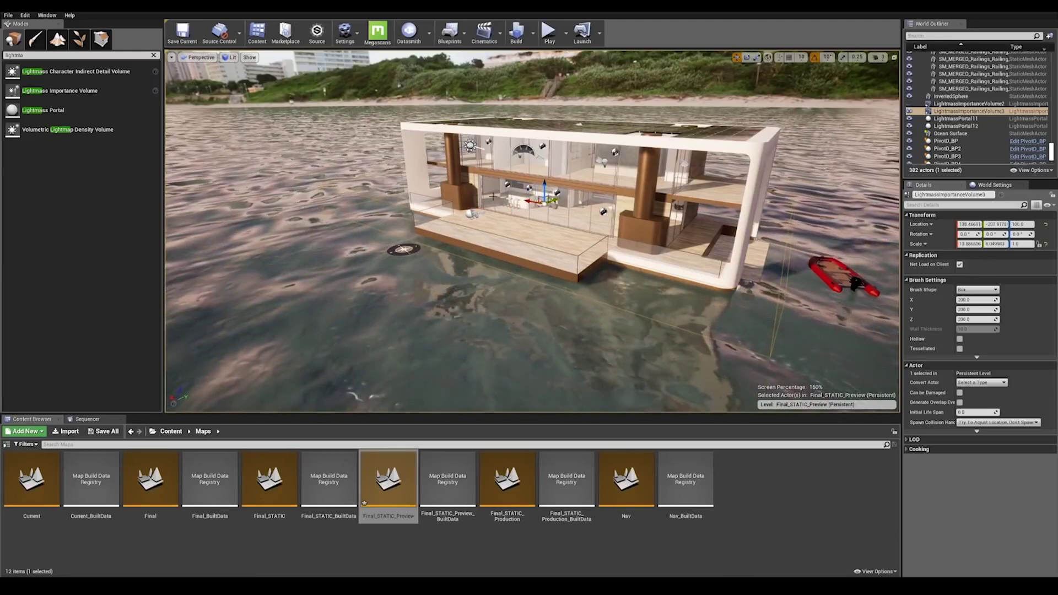
- Switch to an unlit top view and align the importance volume around the houseboat's footprint
click(204, 57)
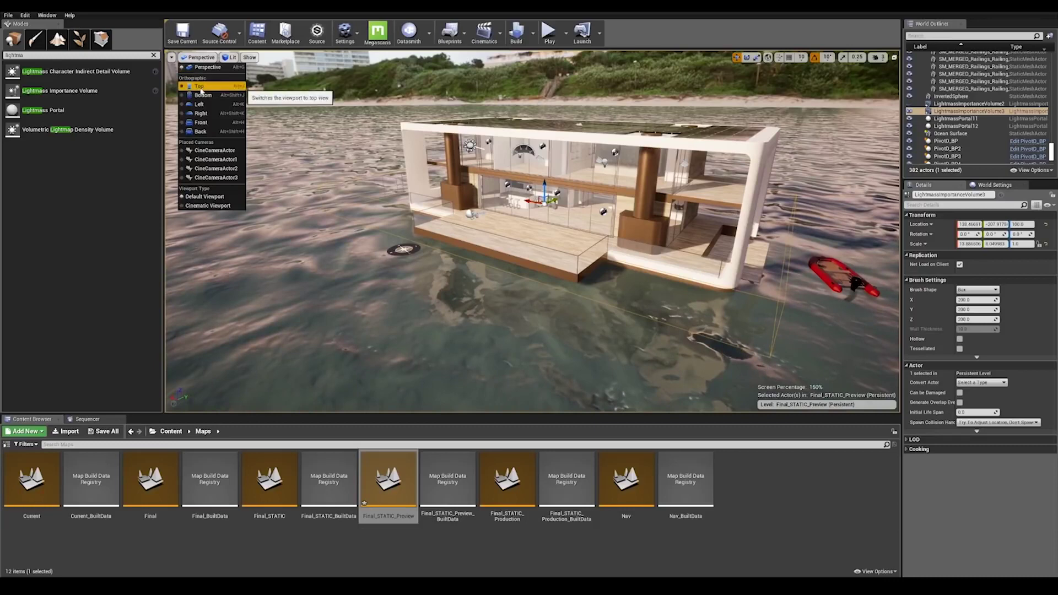
click(199, 86)
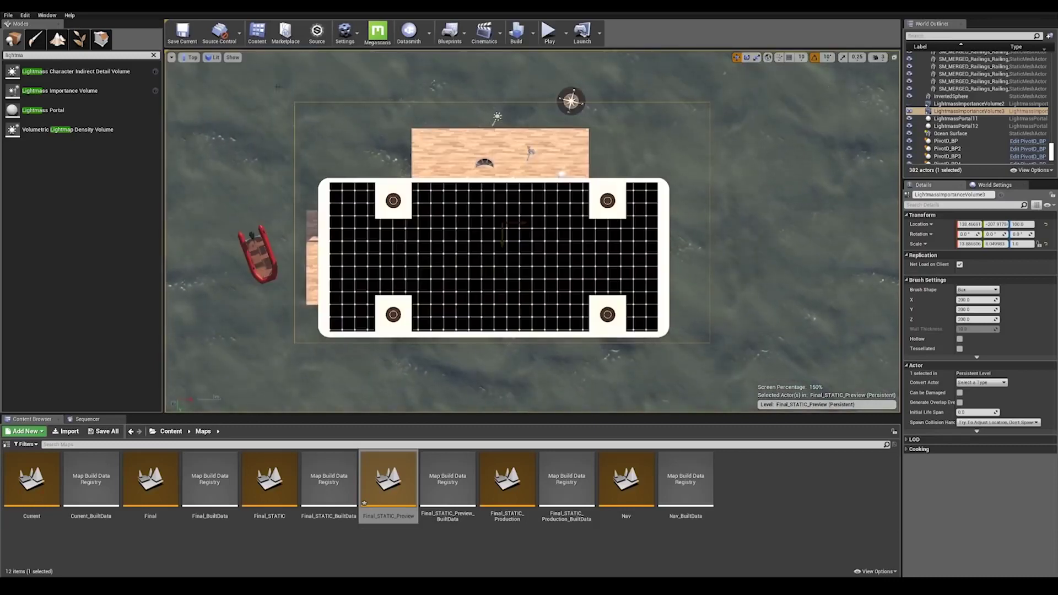
click(214, 58)
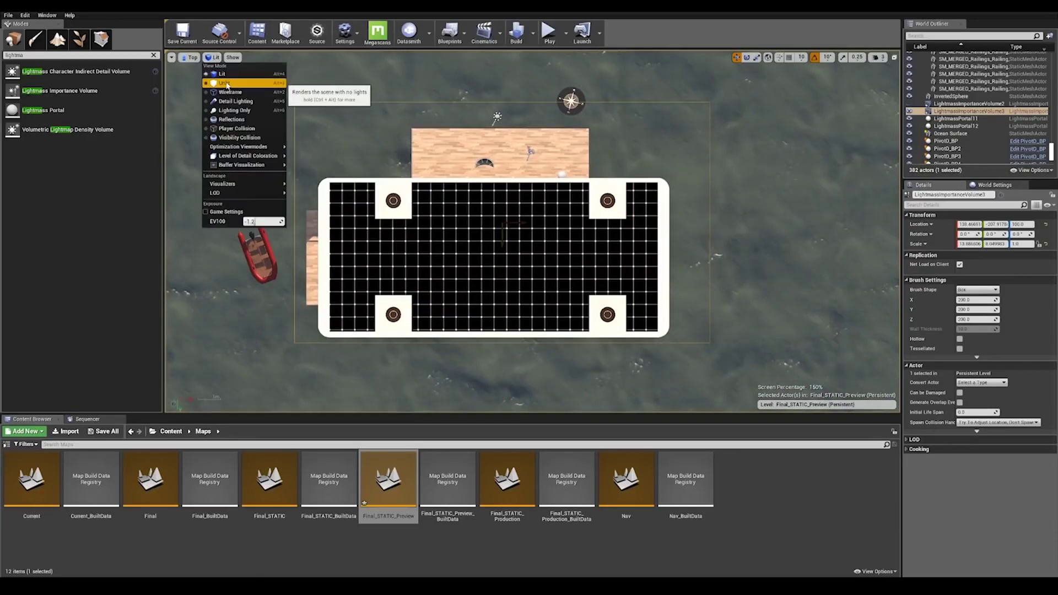
click(224, 83)
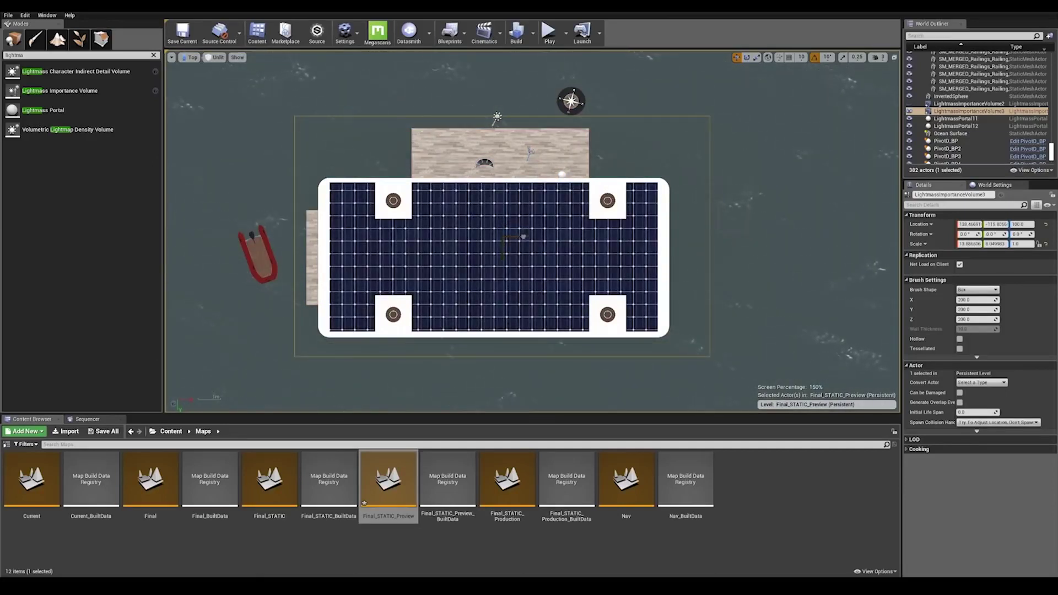
drag(523, 237, 521, 238)
- Return to the perspective view, scale the importance volume in height and raise it to enclose the whole houseboat
click(191, 57)
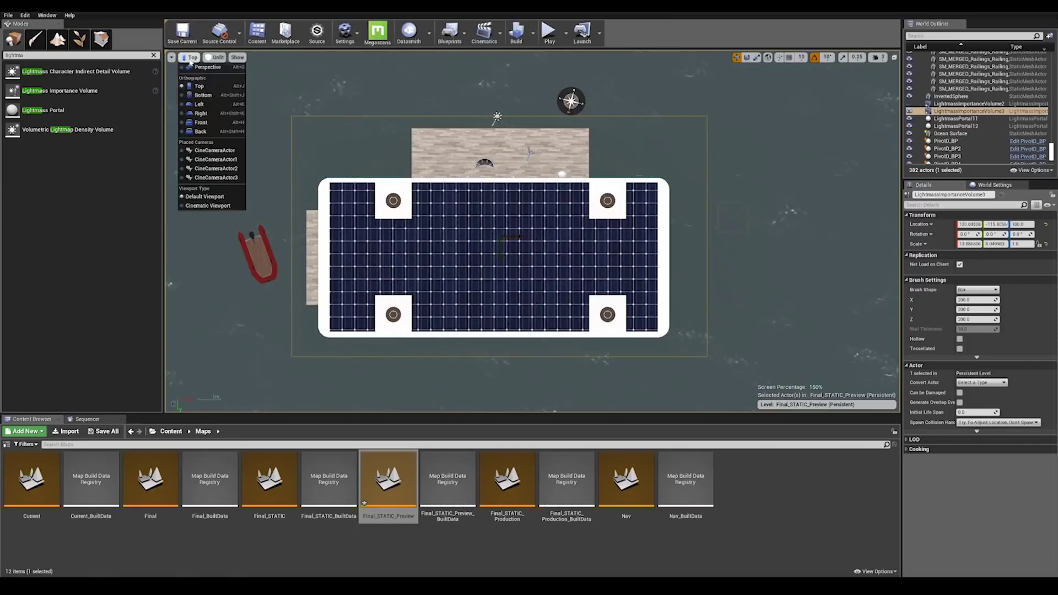
click(204, 66)
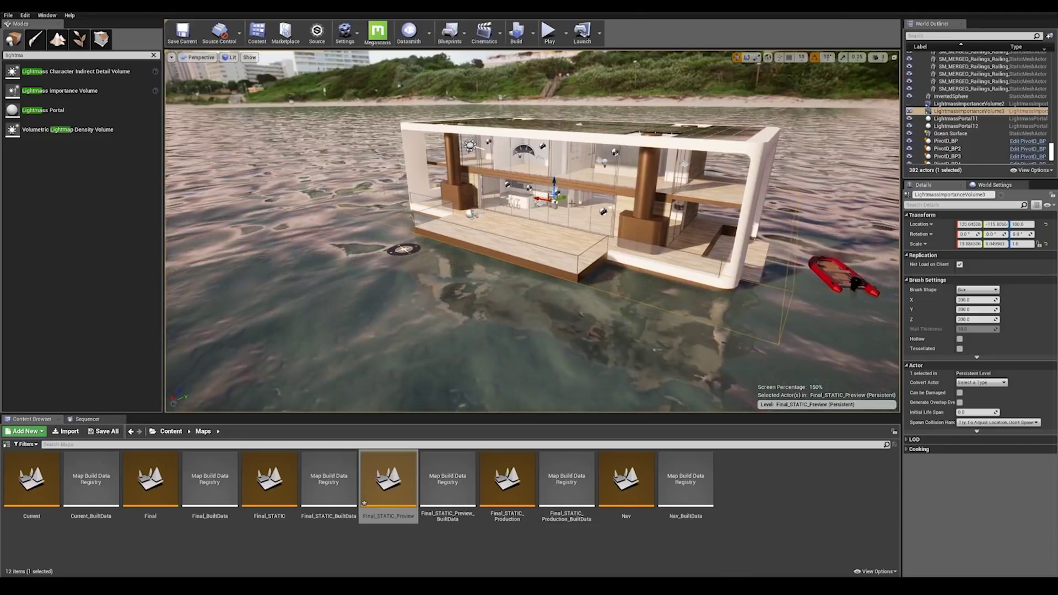
drag(554, 184, 554, 104)
key(w)
drag(555, 187, 555, 146)
alt+drag(533, 232, 588, 220)
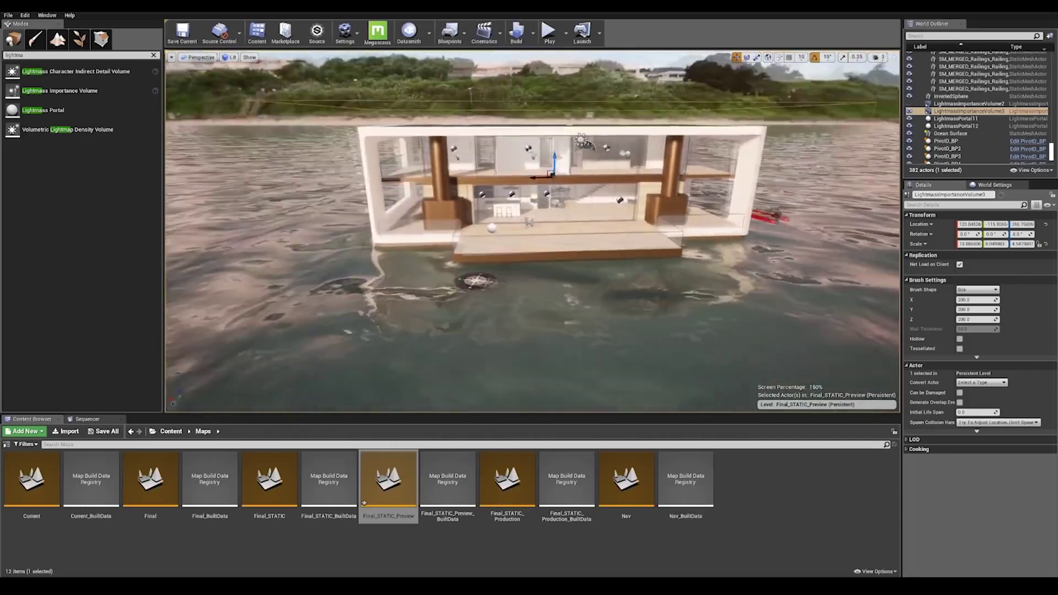
mouse_move(533, 230)
alt+mouse_down()
mouse_move(678, 286)
mouse_move(728, 292)
mouse_move(656, 293)
mouse_move(548, 234)
alt+mouse_up()
alt+drag(756, 214, 744, 207)
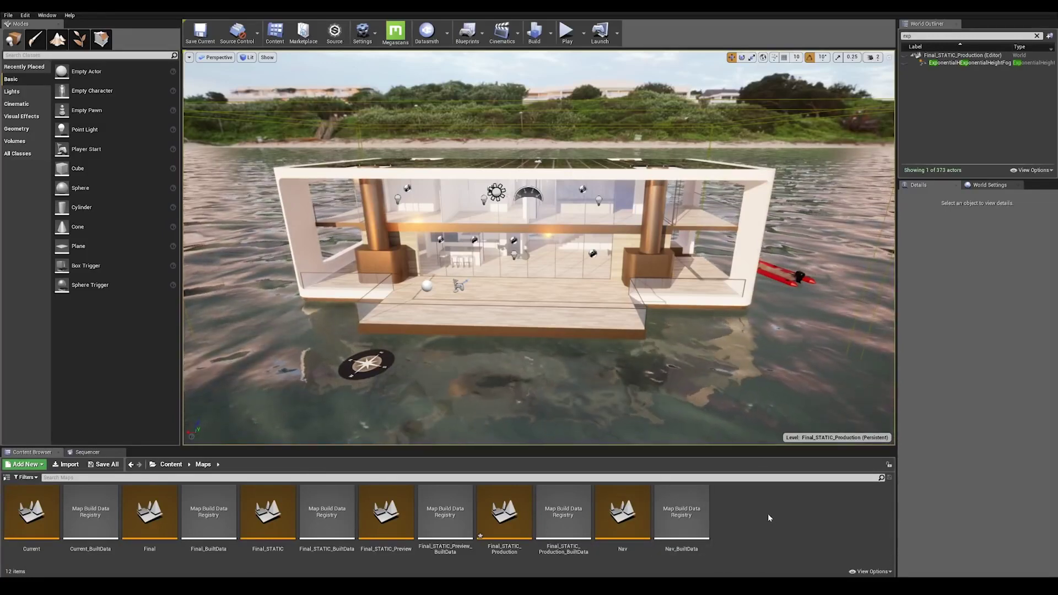
- Search the placeable actors for "lightmass" and place a Lightmass Portal on the deck in front of the ground-floor glazing
click(87, 55)
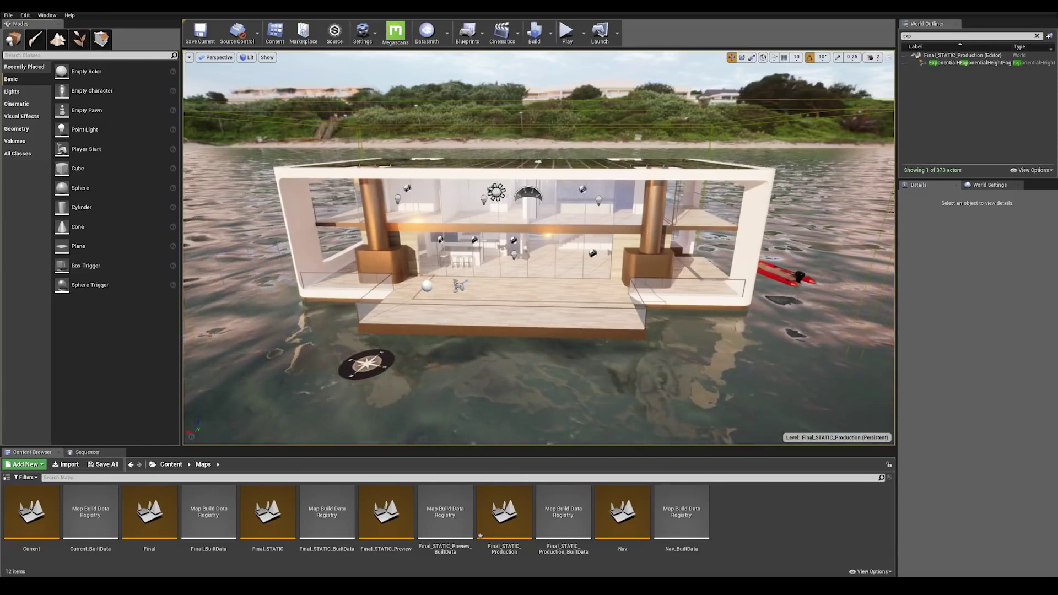
text(lightmass)
drag(37, 111, 514, 284)
key(w)
right_drag(528, 289, 504, 302)
- Rotate the Lightmass Portal 90 degrees to face the ground-floor glazing, then position and scale it to cover the glass
key(e)
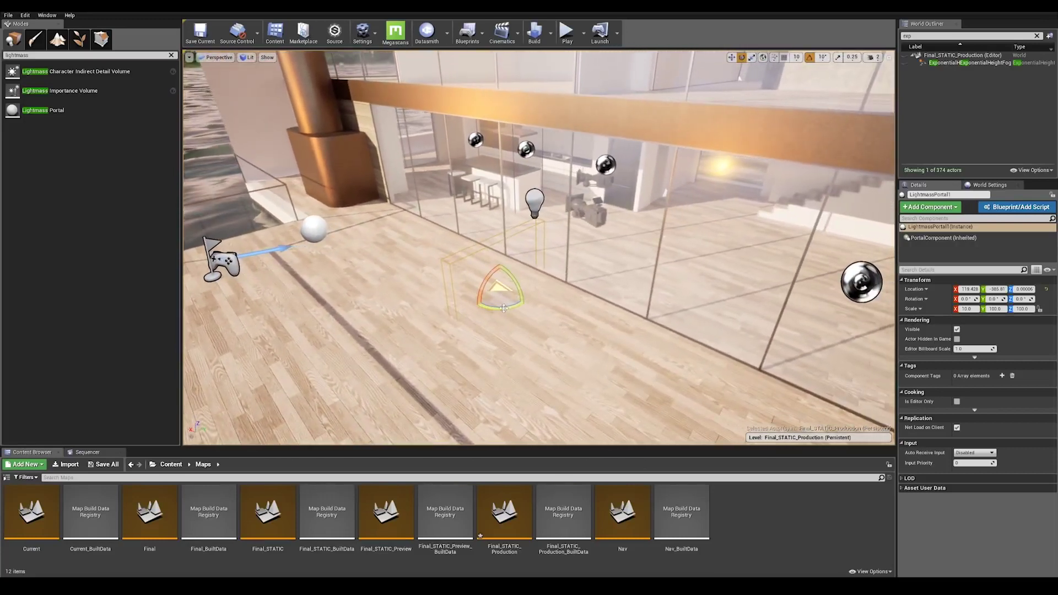
drag(500, 307, 497, 197)
key(w)
key(r)
right_drag(497, 198, 536, 186)
key(a)
key(s)
drag(506, 215, 522, 190)
key(w)
key(r)
key(w)
right_drag(532, 219, 528, 178)
- Duplicate the Lightmass Portal up to the upper-floor glazing and scale the copy to fit that opening
alt+drag(521, 282, 419, 155)
key(r)
right_drag(461, 203, 504, 192)
key(s)
drag(458, 206, 438, 206)
key(w)
right_drag(438, 206, 496, 274)
key(s)
key(e)
key(s)
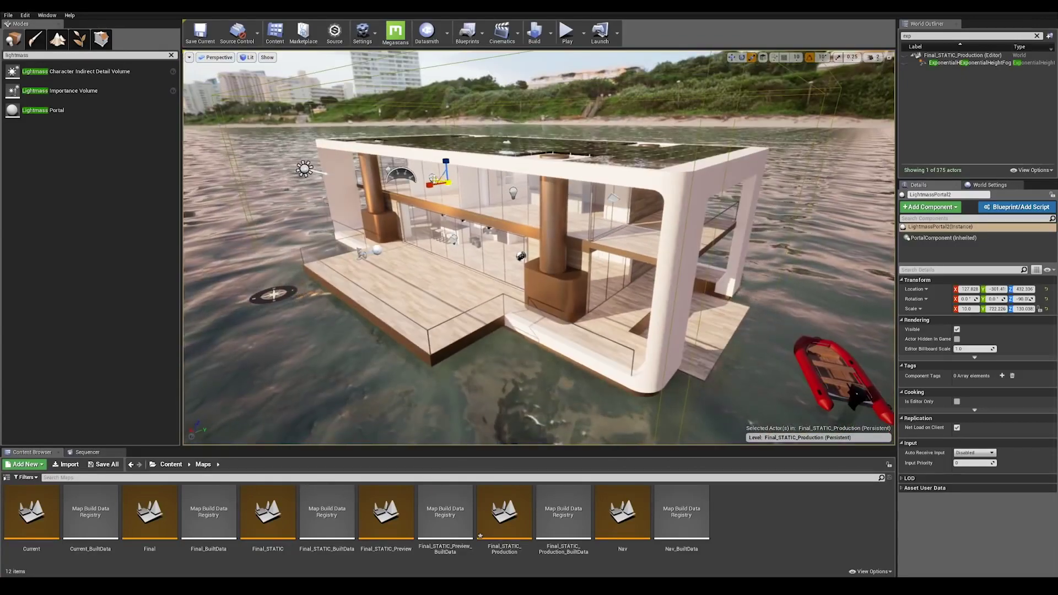
drag(436, 180, 423, 177)
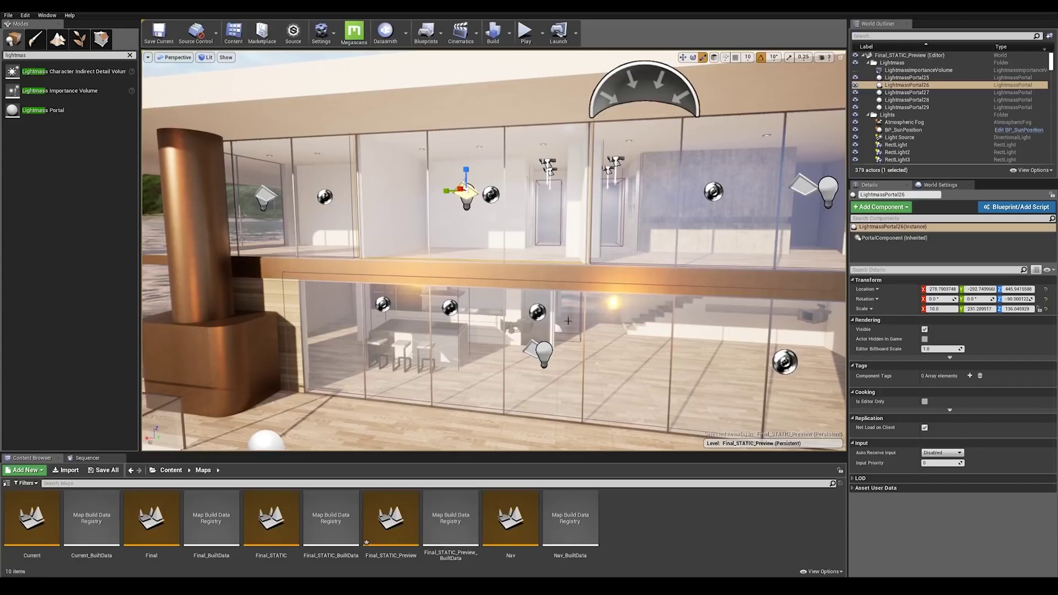
- Set the lighting quality to Preview and build the level's lighting
scroll(568, 320, down, 10)
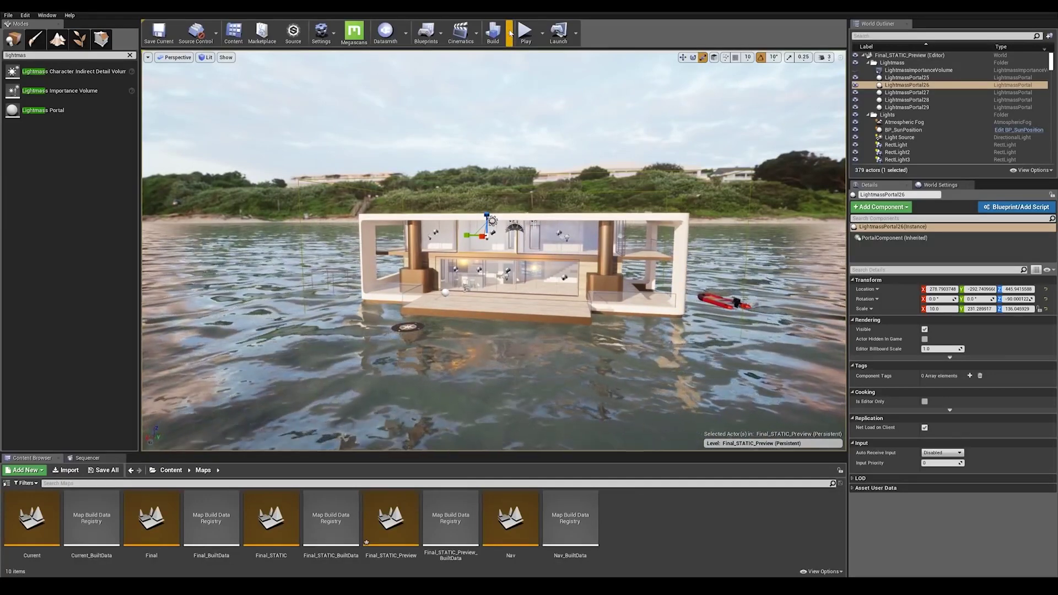
click(509, 33)
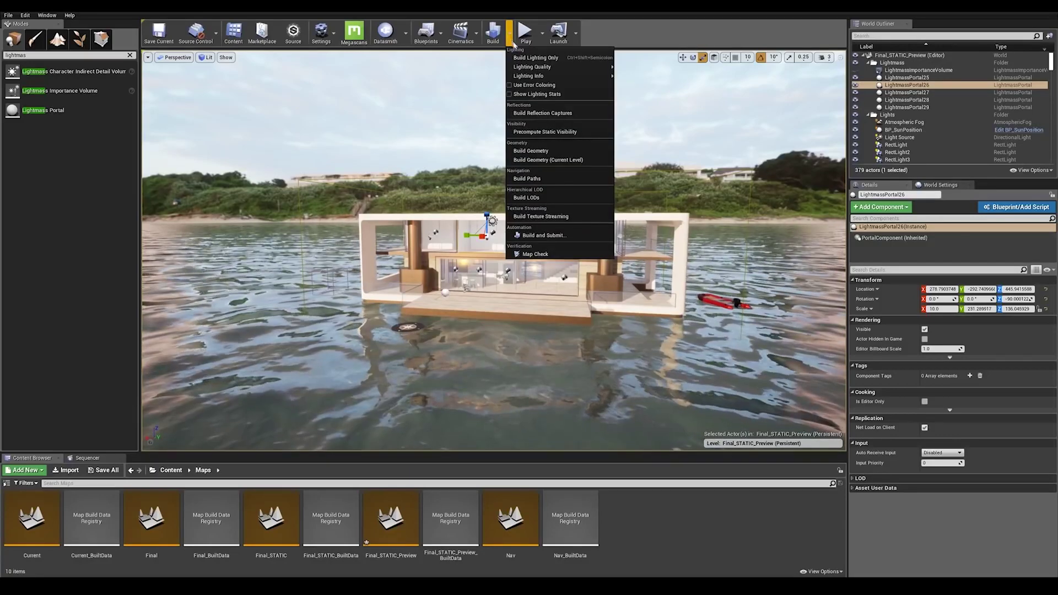
mouse_move(537, 67)
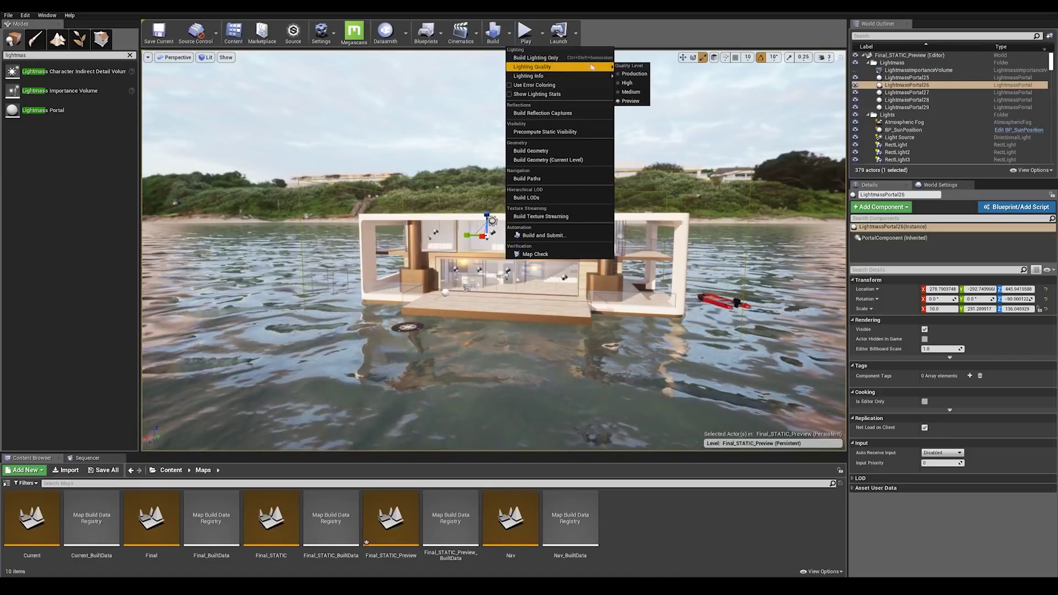
click(640, 105)
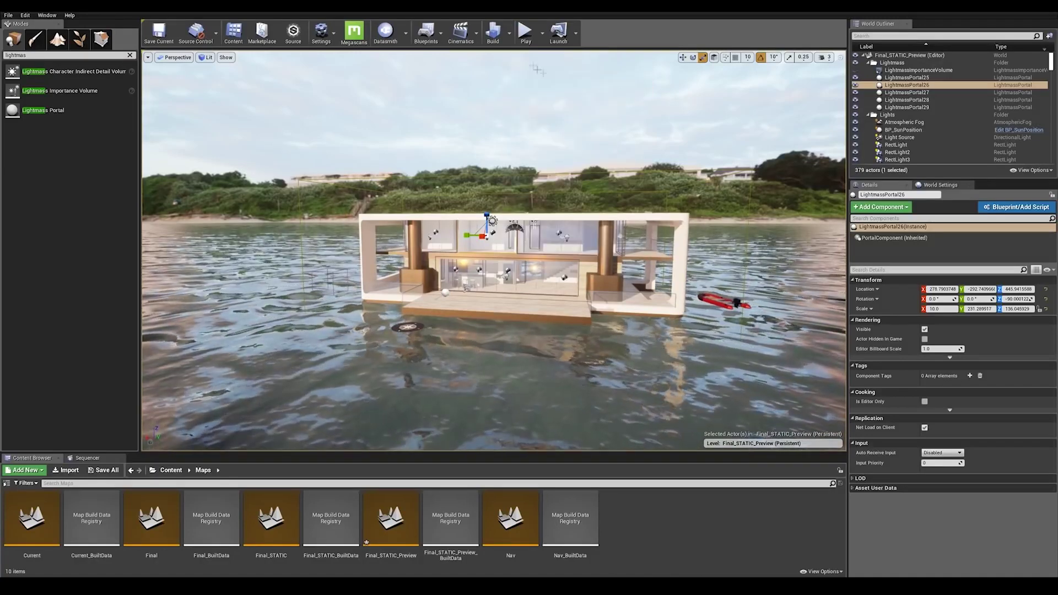
click(499, 38)
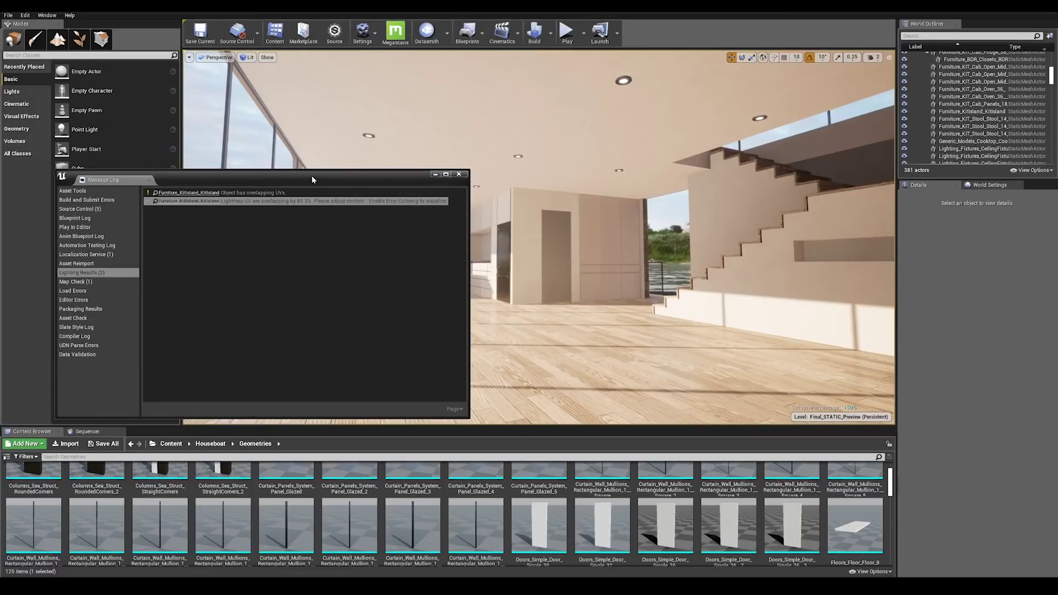
- Locate the kitchen island mesh listed in the lighting results, then select and frame the actors using that asset
drag(309, 182, 803, 167)
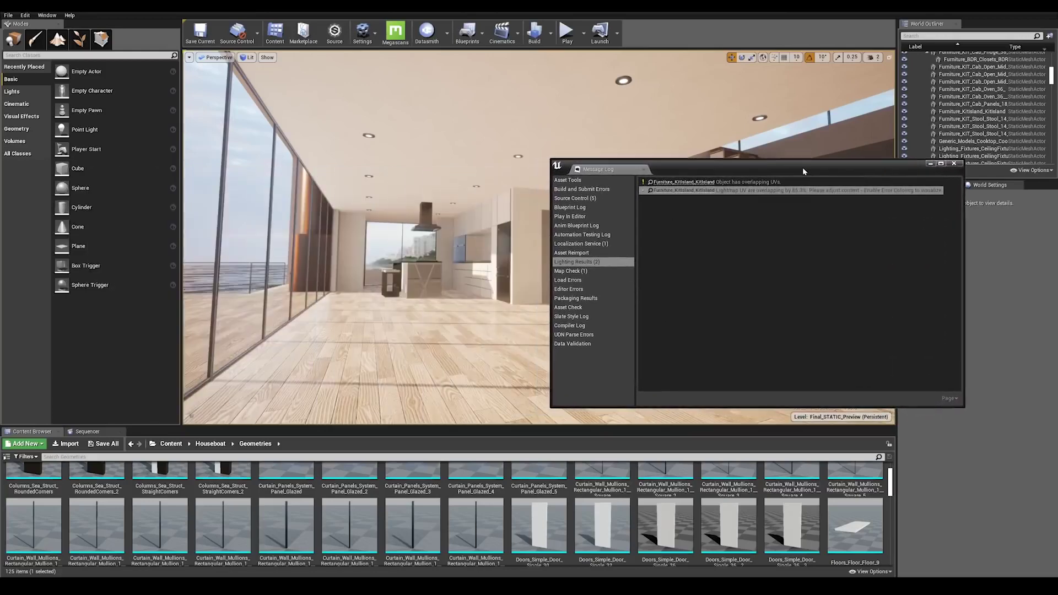
click(689, 191)
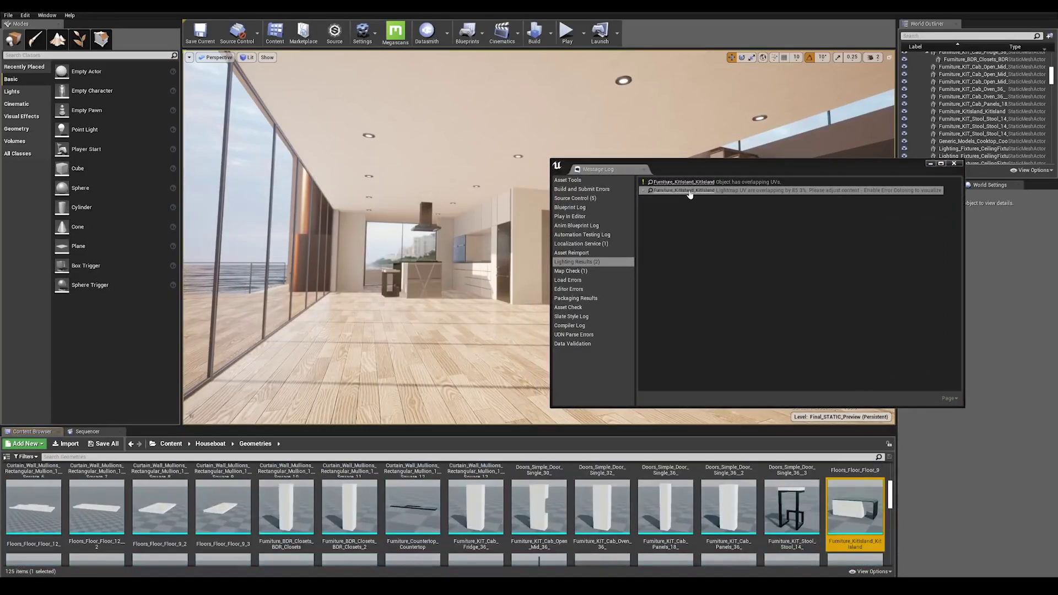
right_click(859, 507)
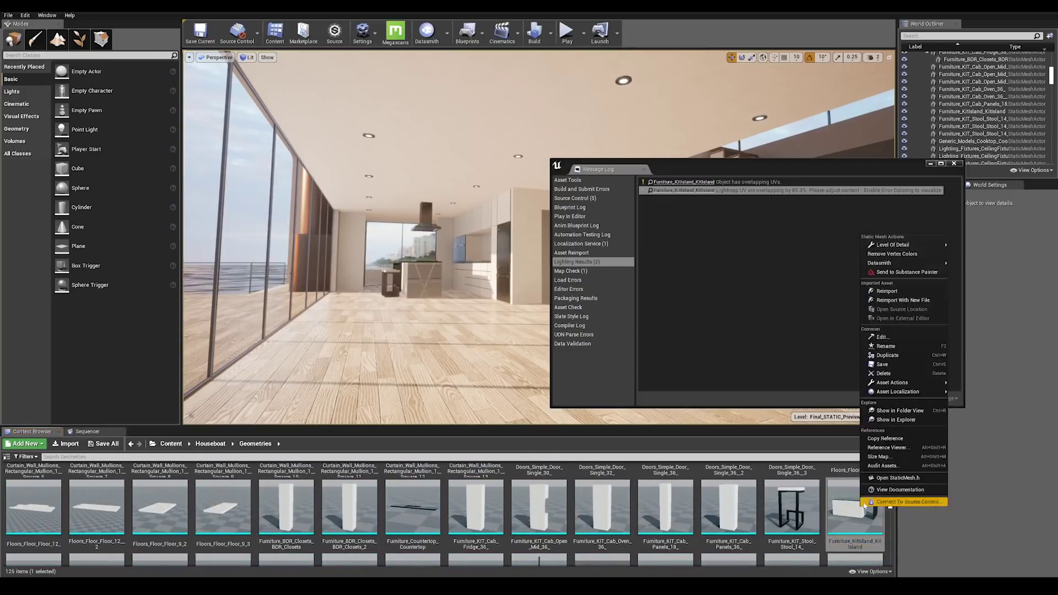
mouse_move(906, 386)
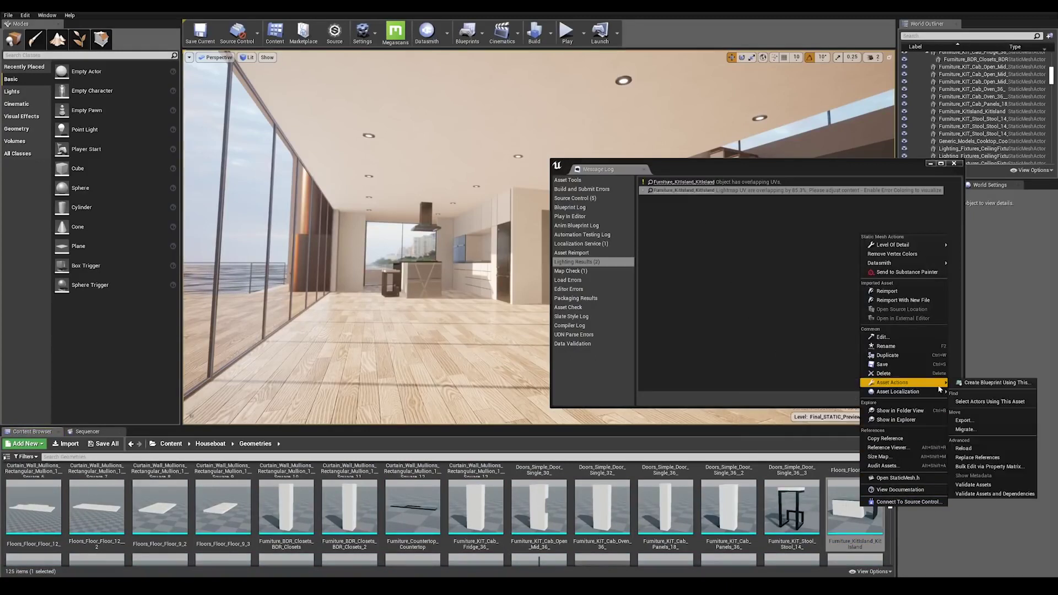
click(990, 402)
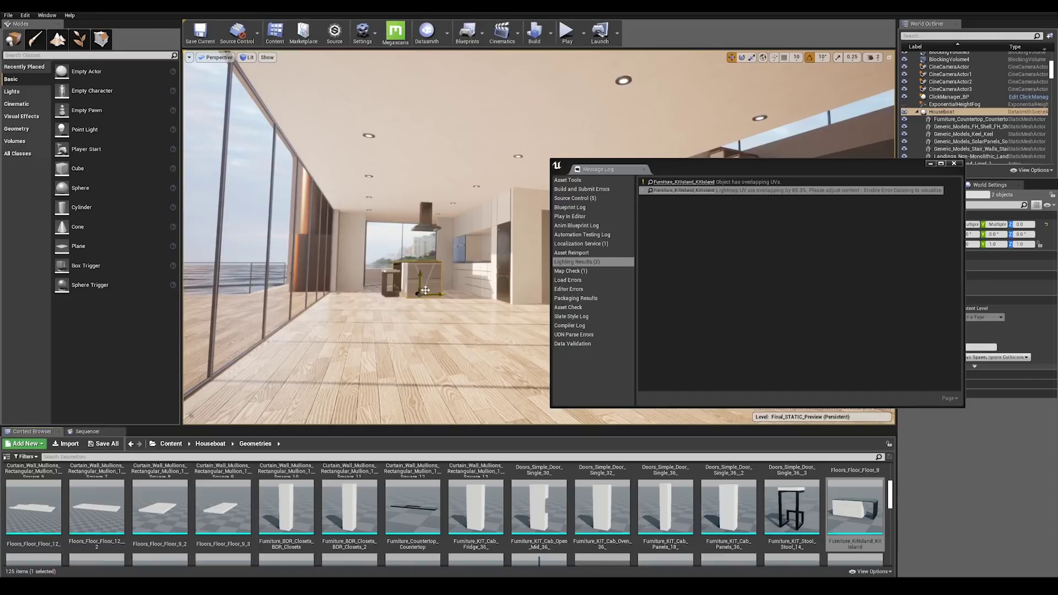
key(f)
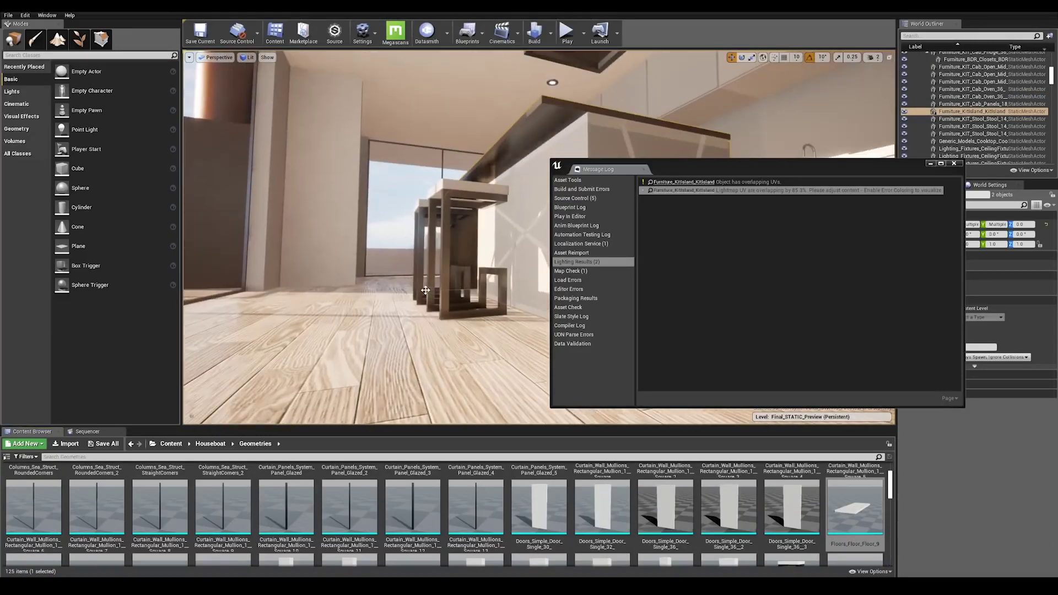
right_drag(426, 290, 479, 292)
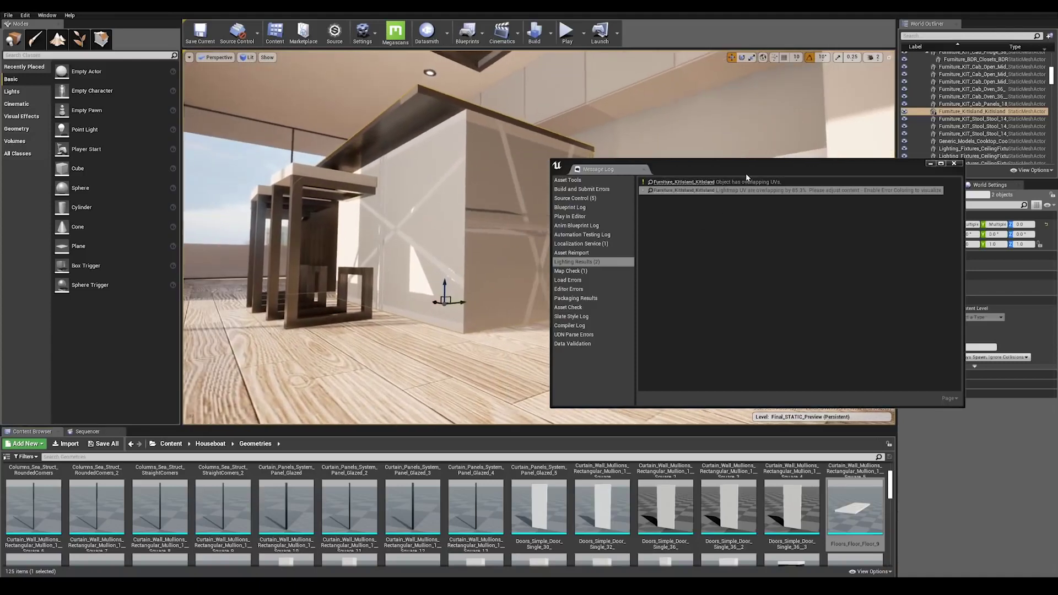
- Close the message log, then select the kitchen island and open its static mesh for editing
drag(746, 177, 877, 195)
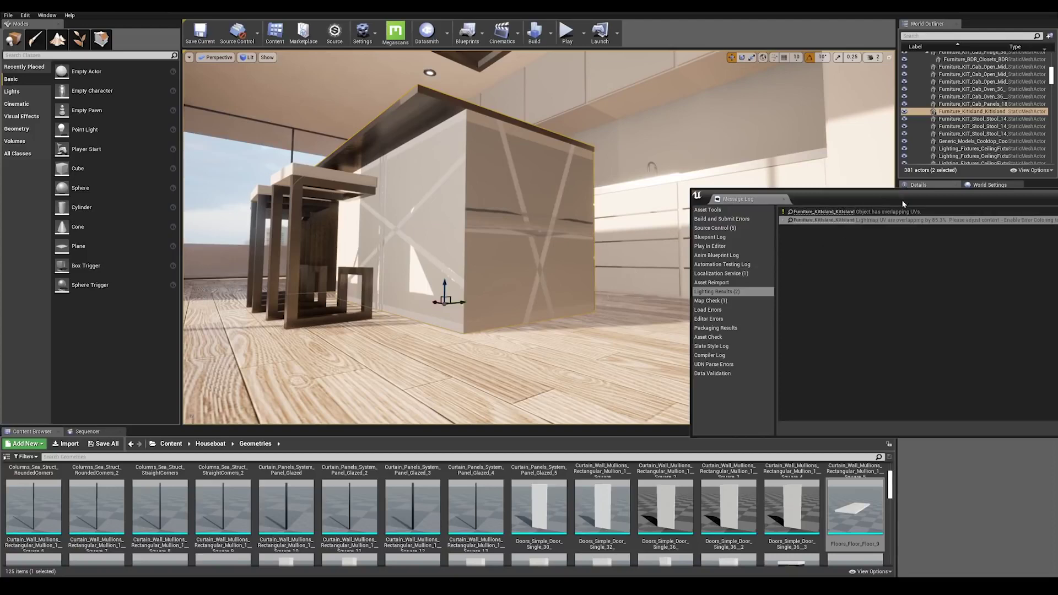
drag(905, 203, 187, 268)
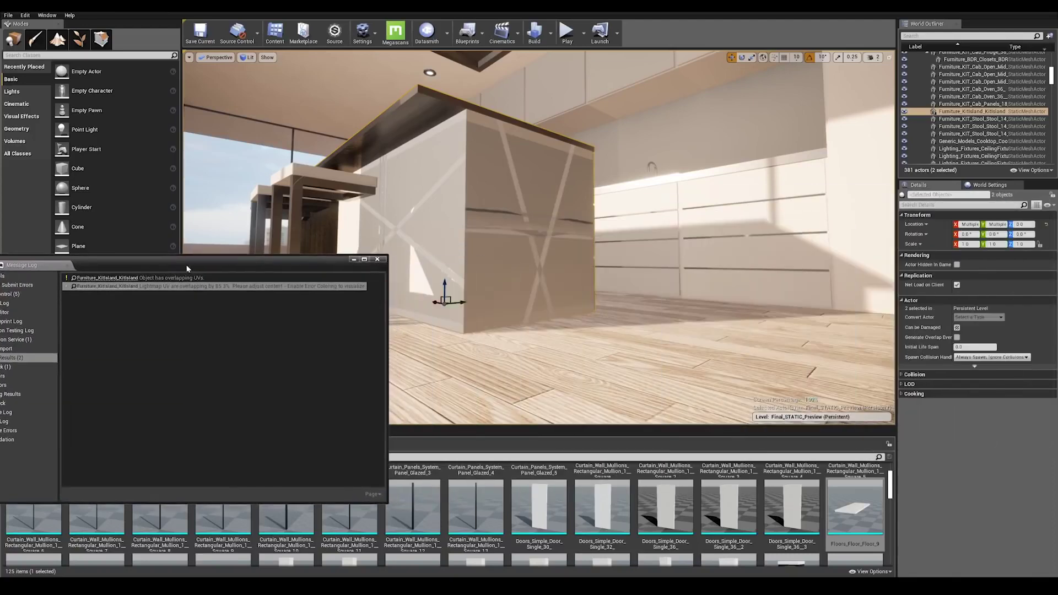
click(378, 259)
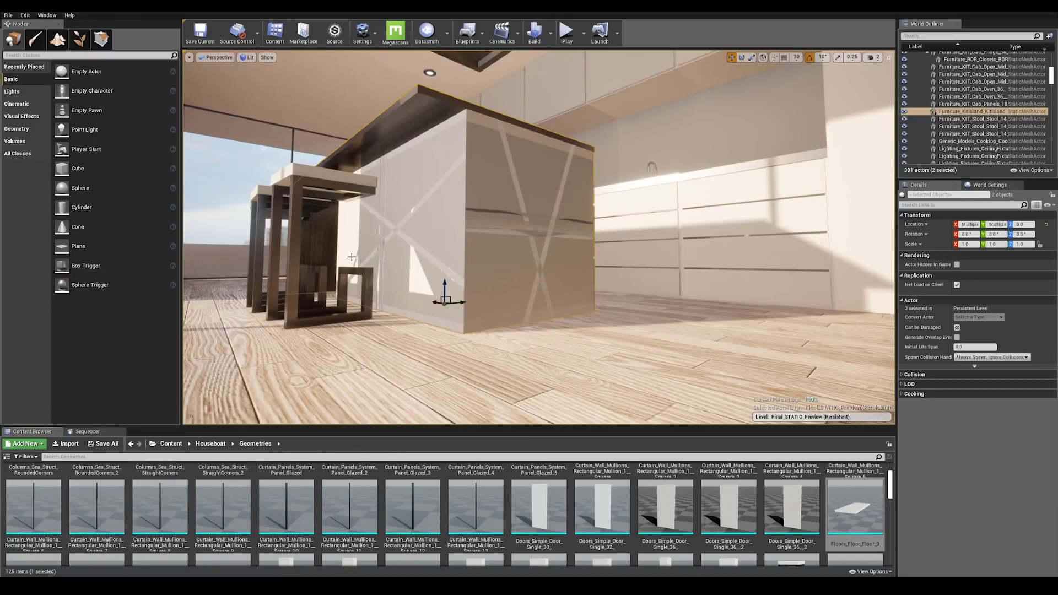
click(486, 242)
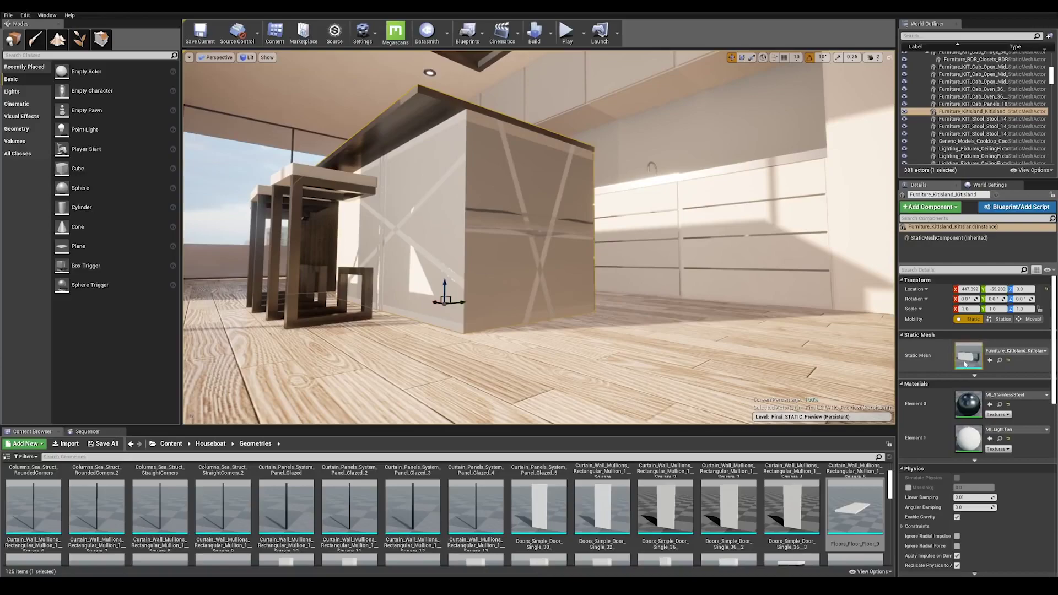
double_click(965, 364)
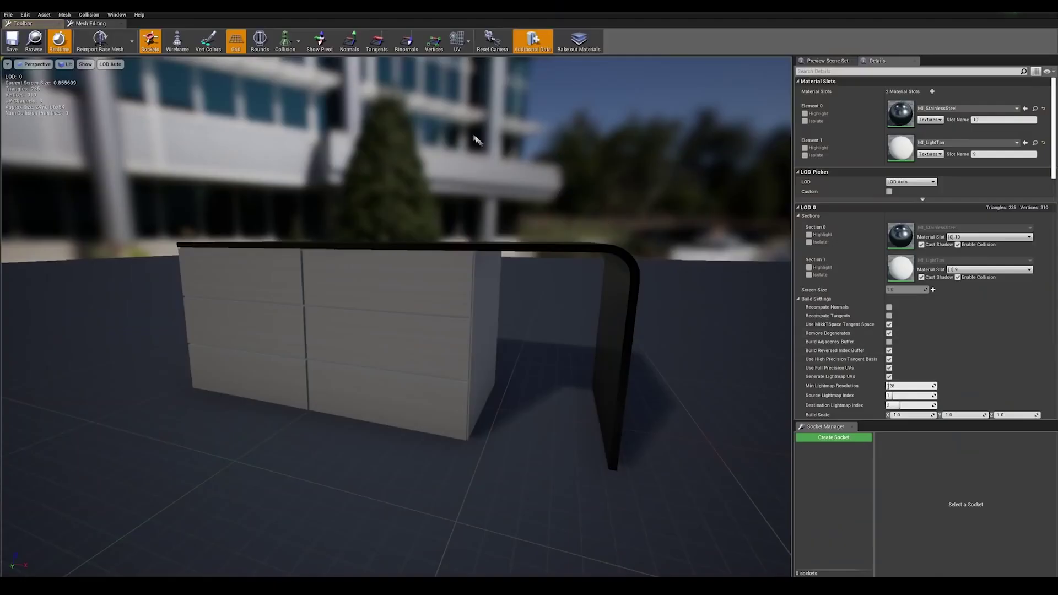
- Display the UV Channel 2 layout of the kitchen island mesh
click(460, 48)
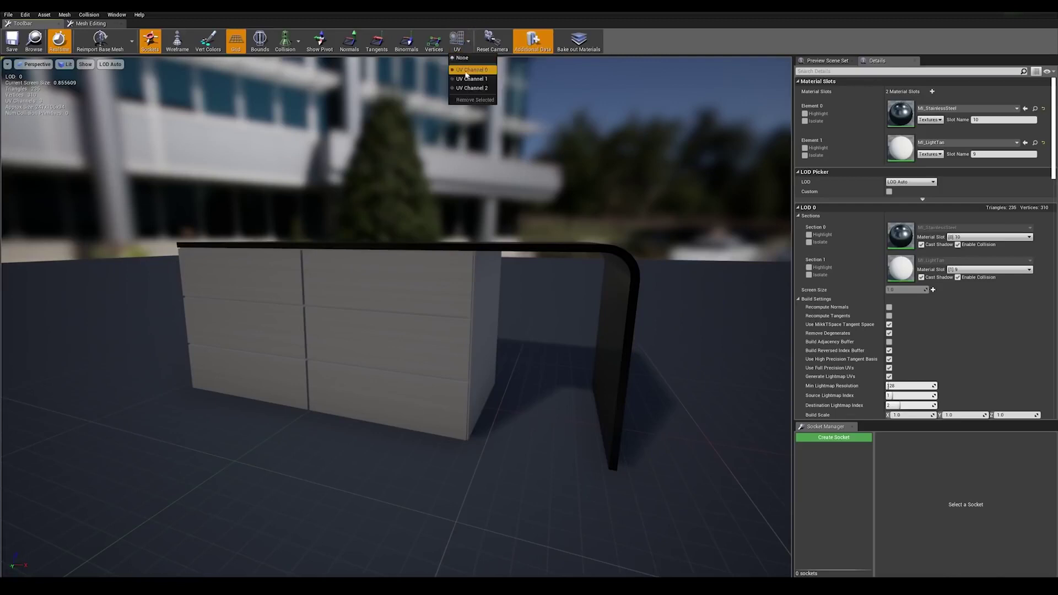
click(471, 89)
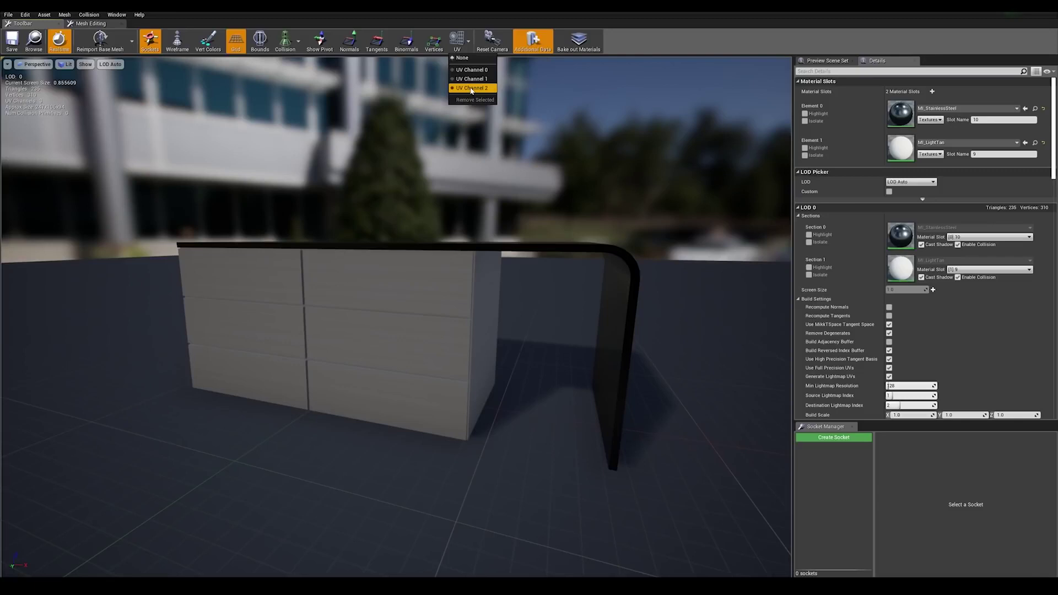
click(471, 89)
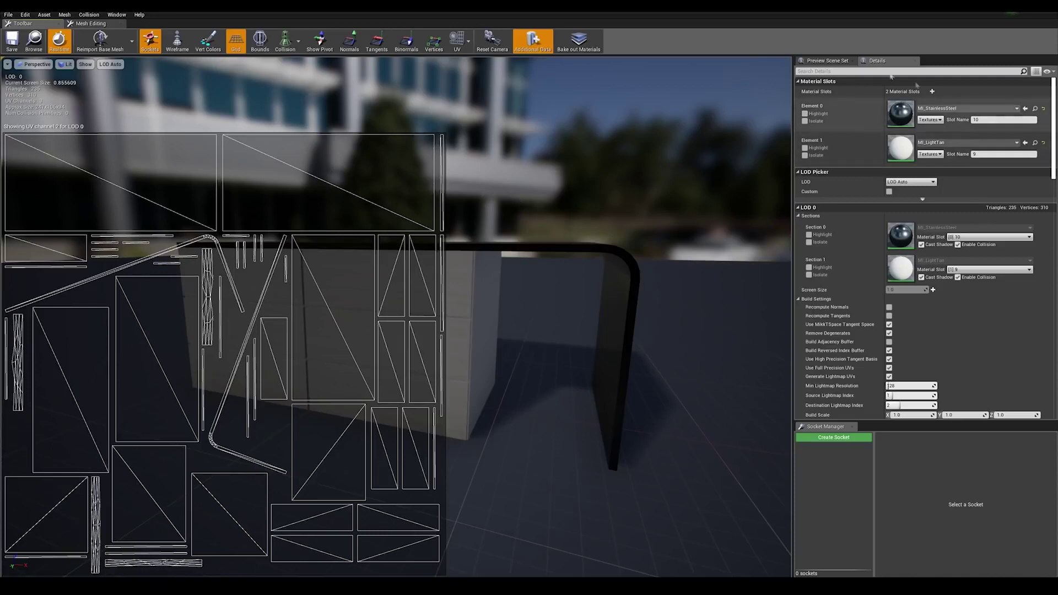
- Filter the mesh details by "lightmap coor" to locate the Light Map Coordinate Index
click(798, 71)
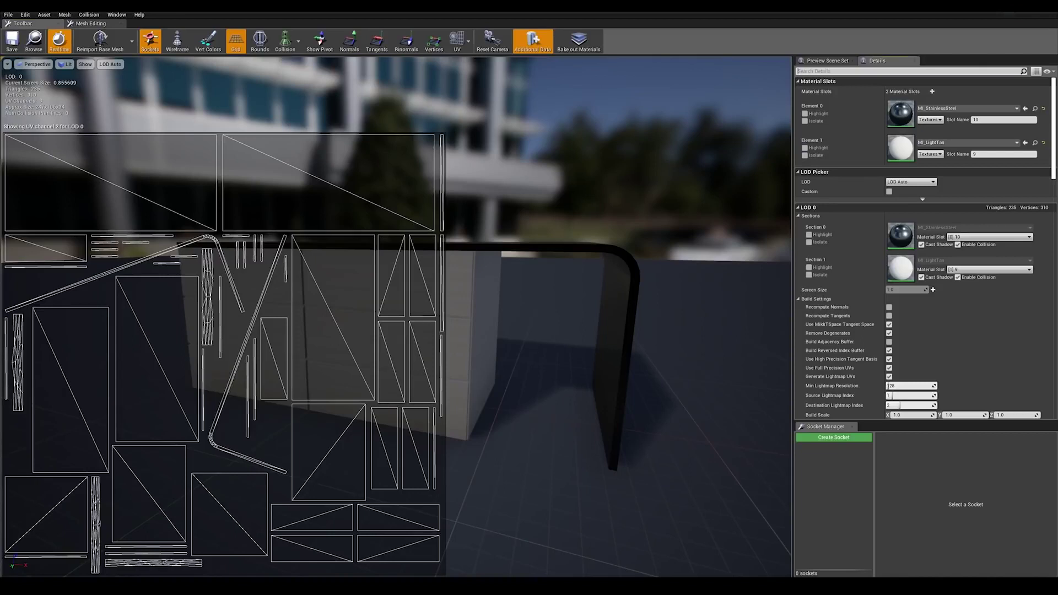
text(lightmap)
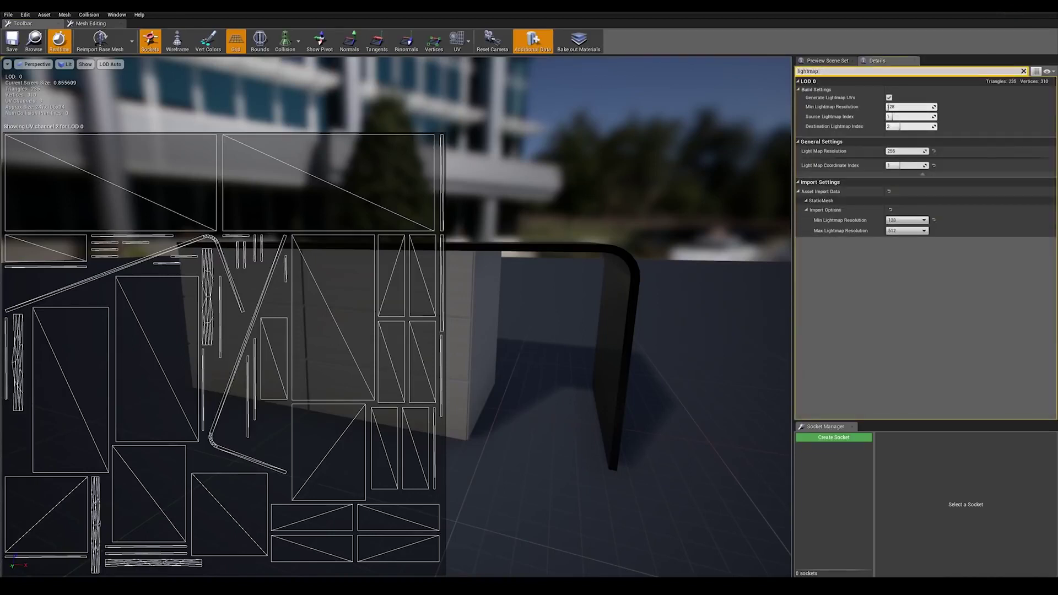
text(coor)
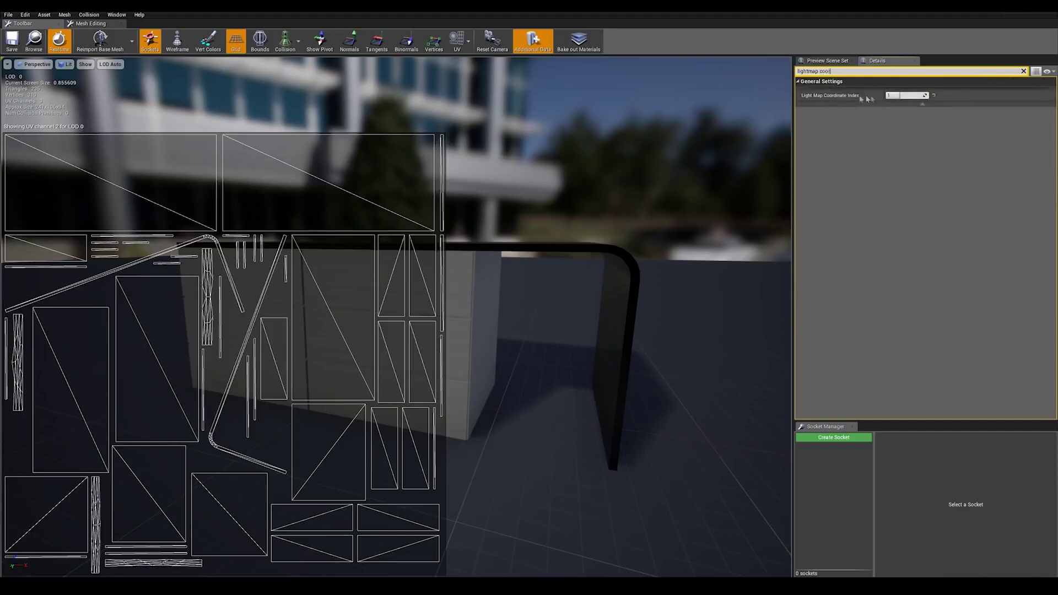
click(889, 95)
- Compare the island mesh's UV Channel 1 layout with UV Channel 2, leaving Channel 2 displayed
click(462, 44)
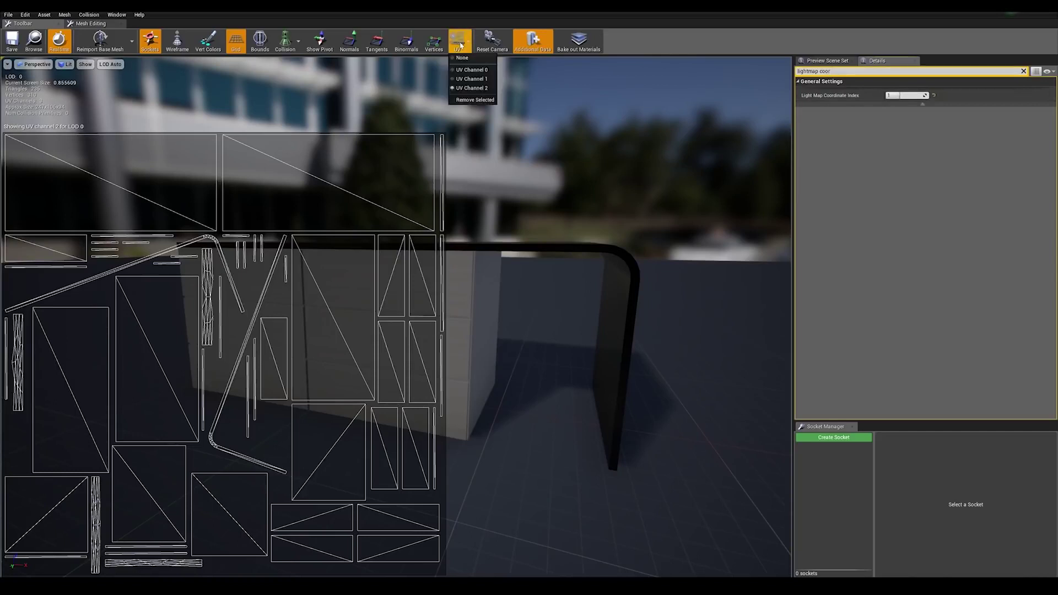
click(469, 81)
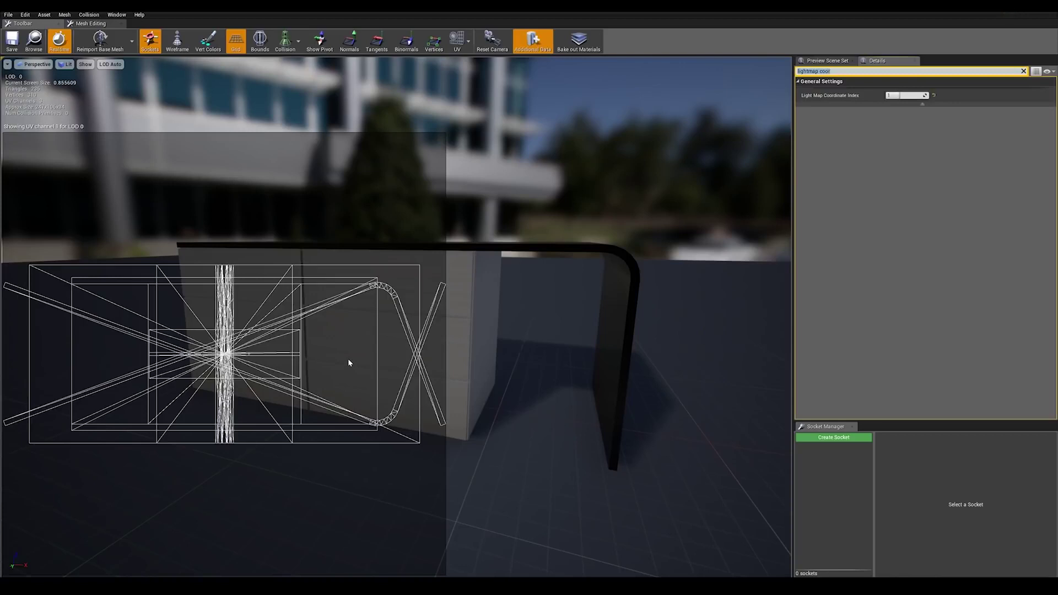
click(462, 46)
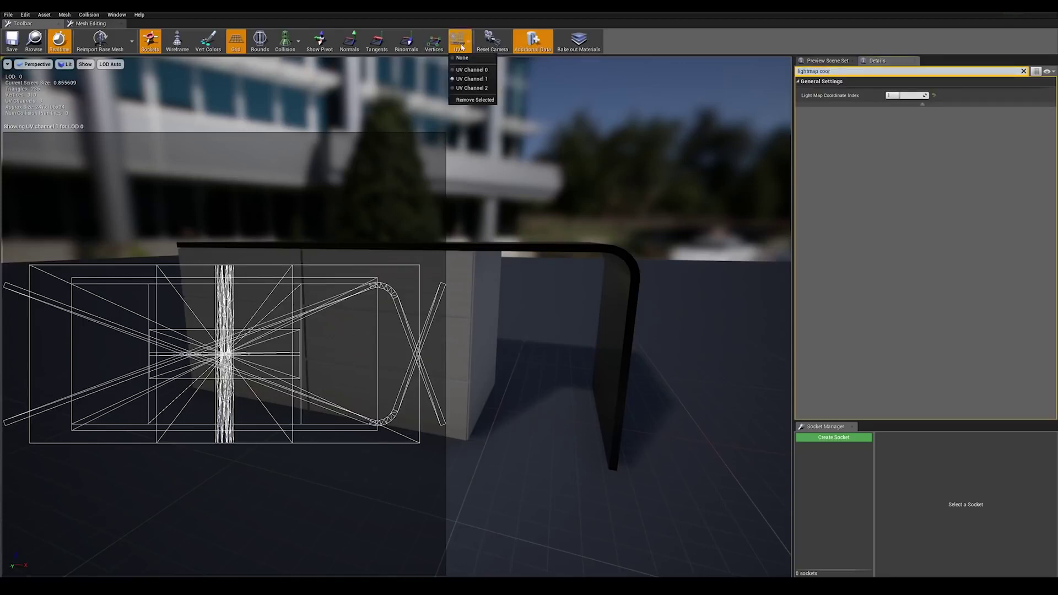
click(471, 89)
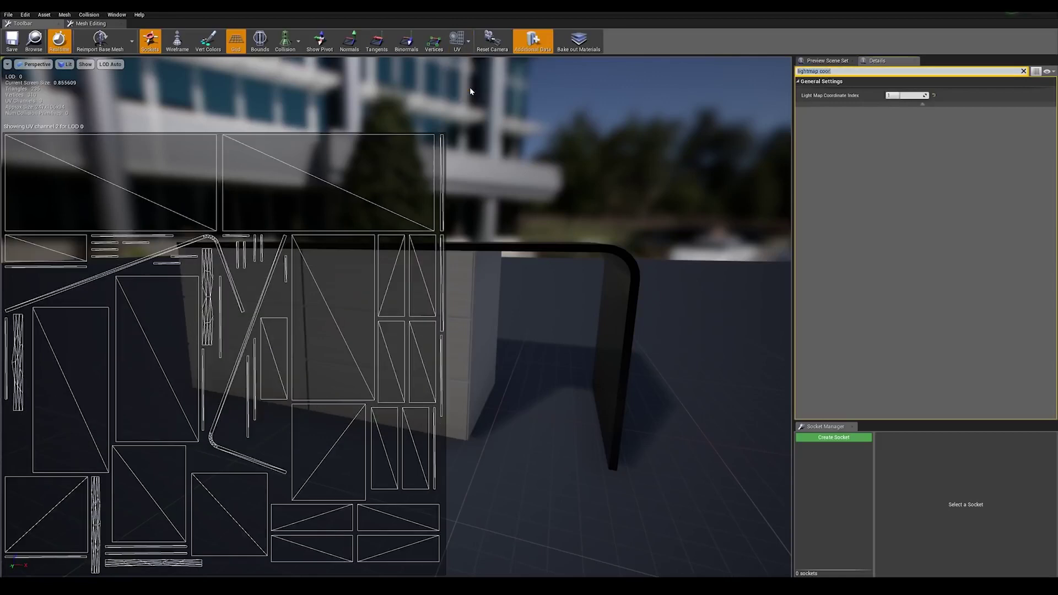
- Set the island mesh's Light Map Coordinate Index to 2 and save the mesh
click(896, 96)
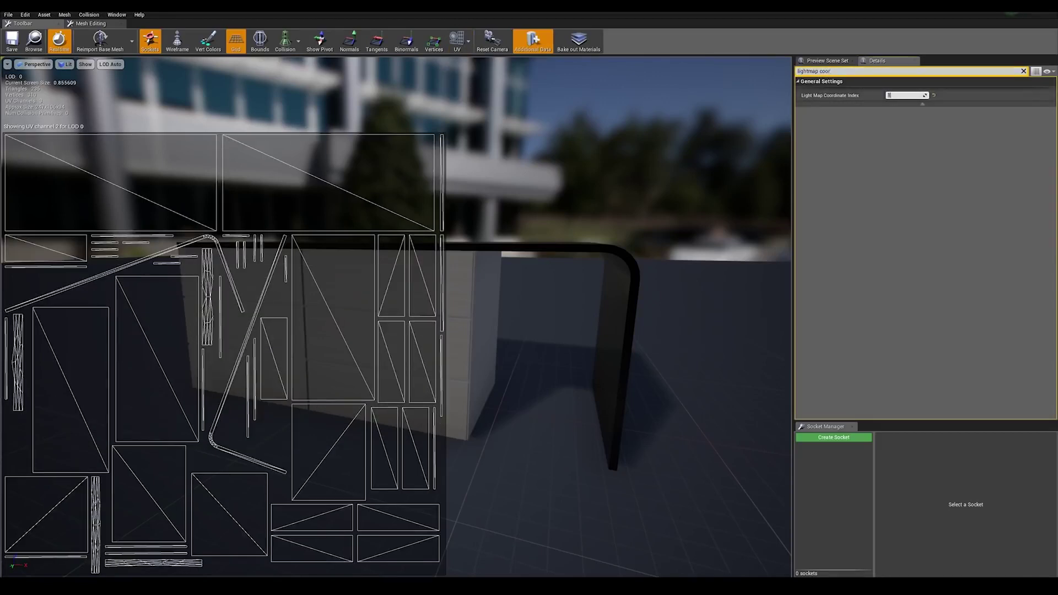
key(Return)
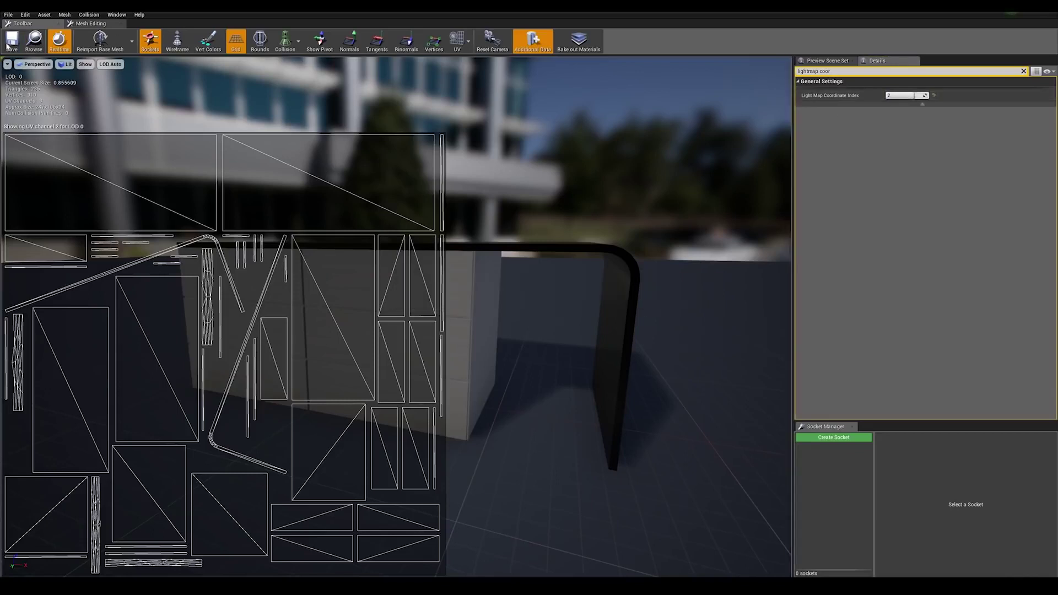
click(11, 40)
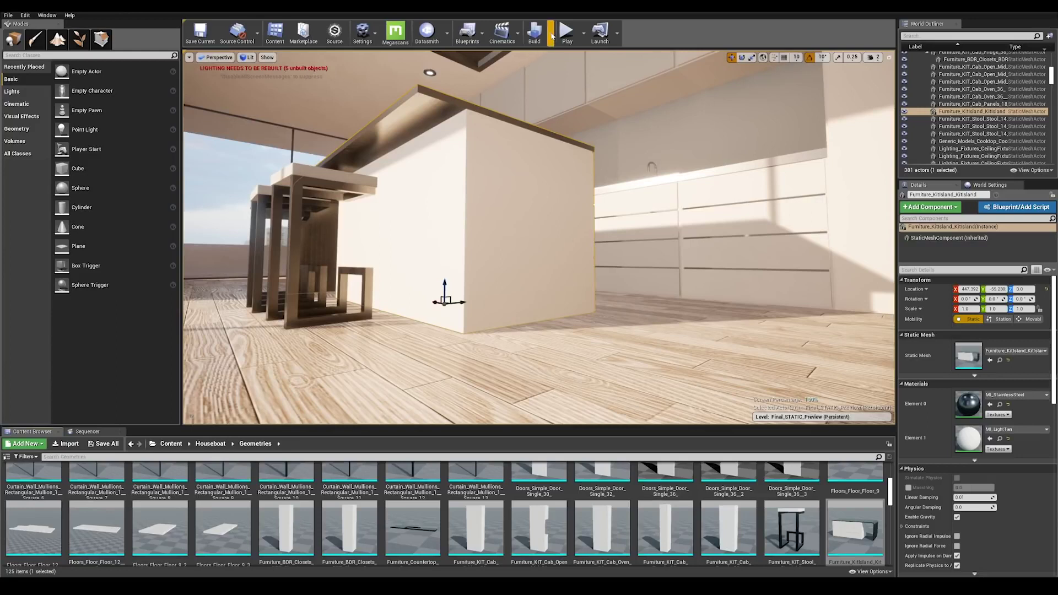
- Rebuild the level's lighting with the corrected kitchen island mesh
click(552, 36)
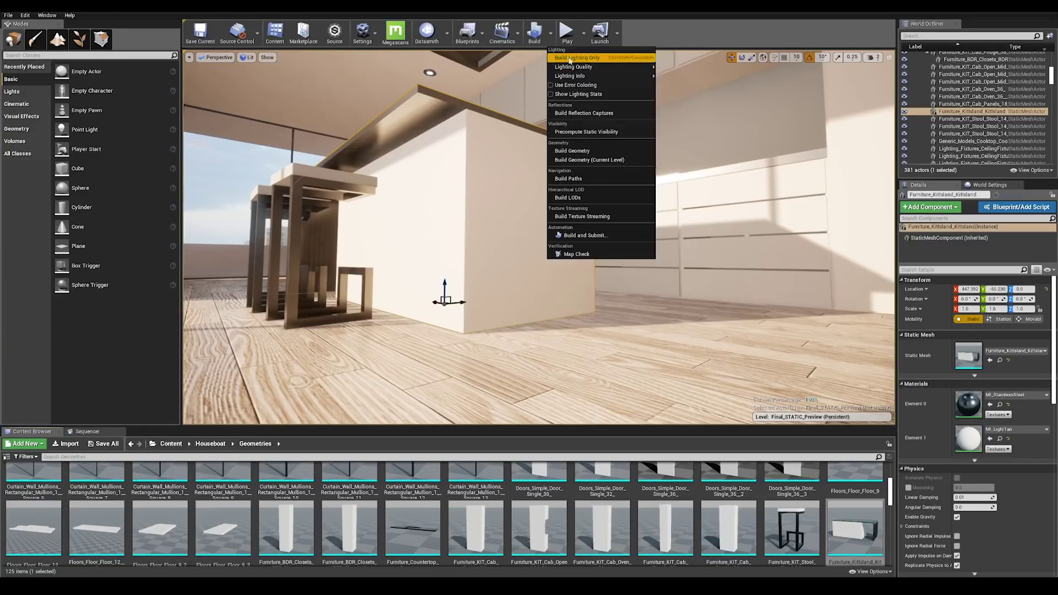
click(536, 35)
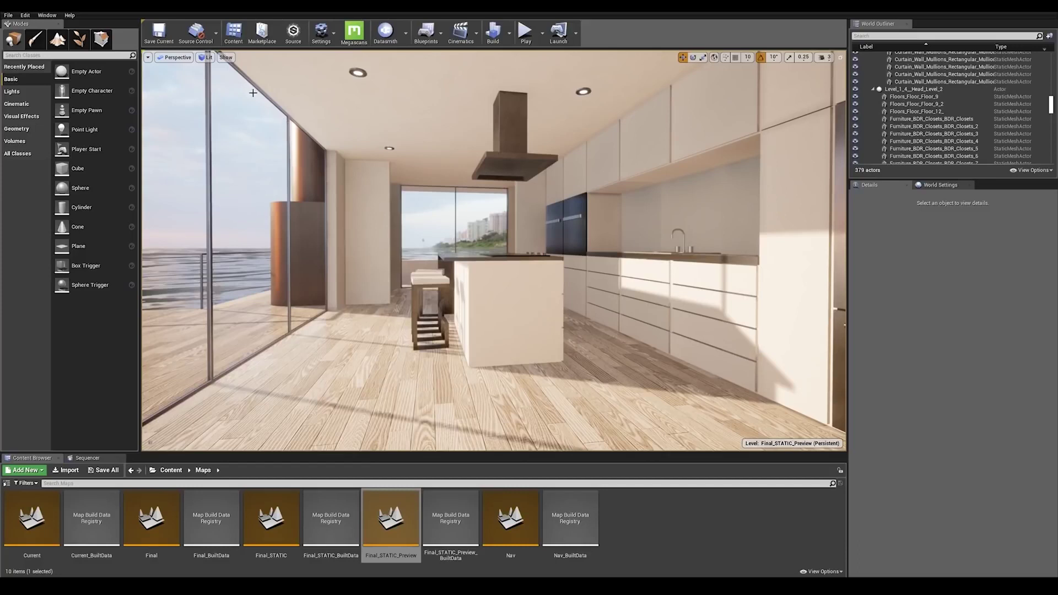
- Switch the viewport to Lightmap Density and examine the lightmap resolution of the kitchen's surfaces and furniture
click(209, 58)
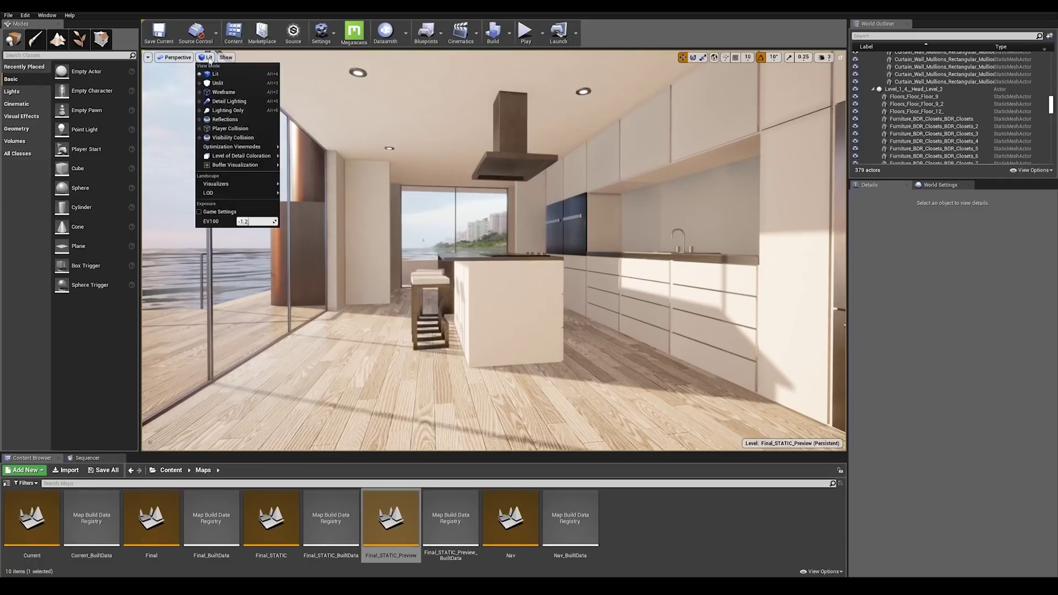
mouse_move(238, 147)
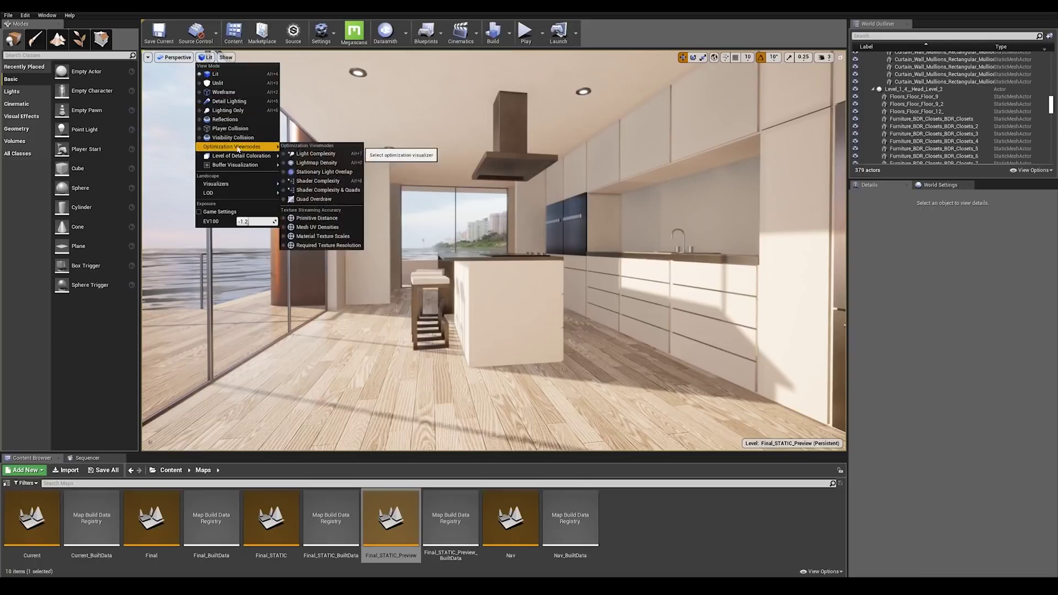
click(317, 163)
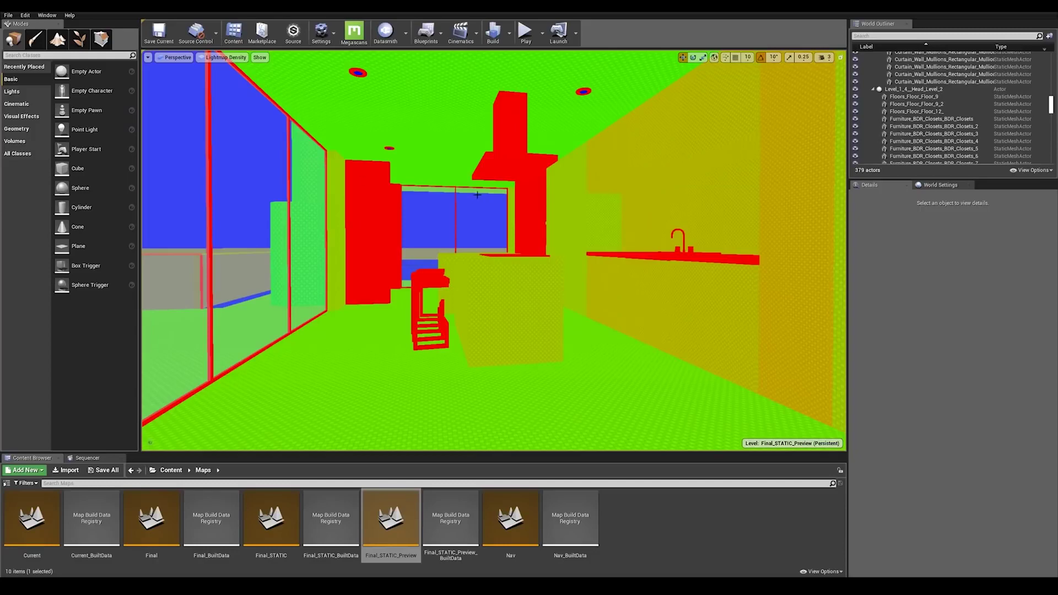
right_drag(494, 250, 948, 65)
right_drag(650, 190, 760, 266)
right_drag(696, 193, 316, 203)
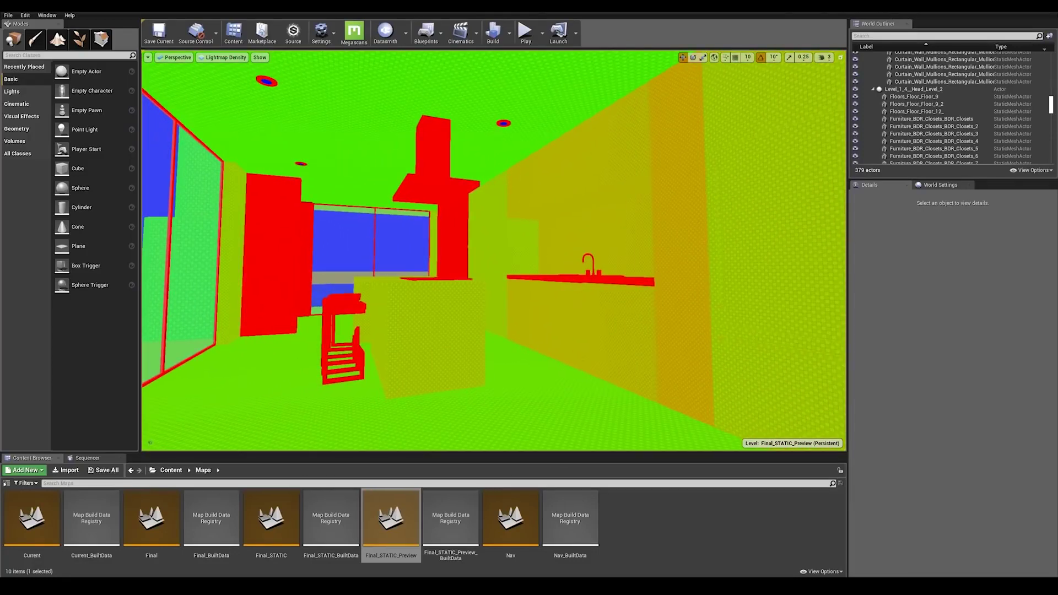
right_drag(484, 198, 471, 199)
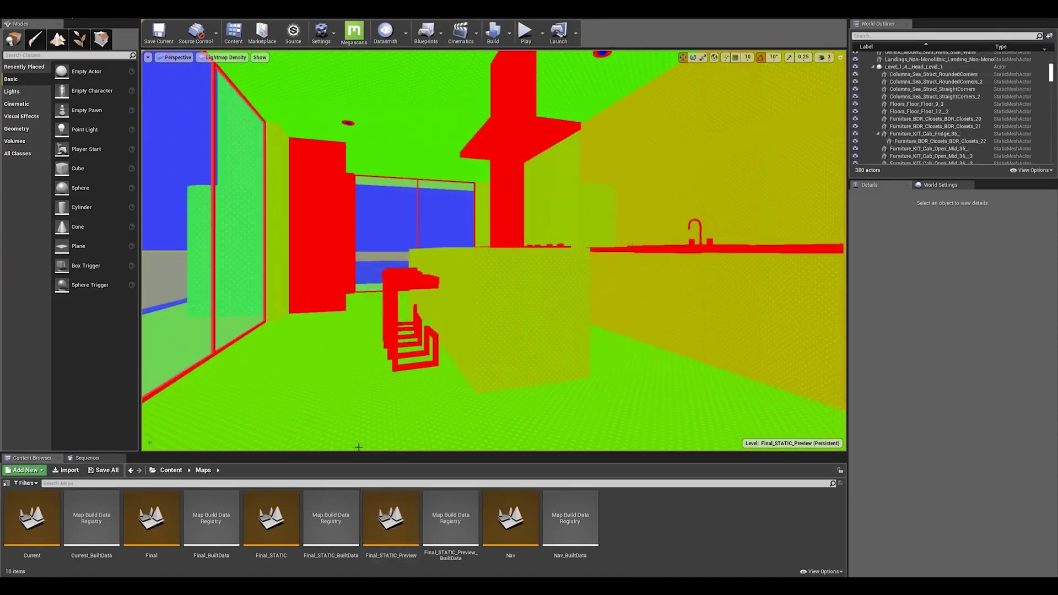
- Examine the houseboat's exterior shell over the deck in Lit view, then display it in Lightmap Density
click(224, 57)
click(218, 73)
right_drag(493, 251, 504, 169)
key(s)
key(s)
key(s)
key(w)
key(w)
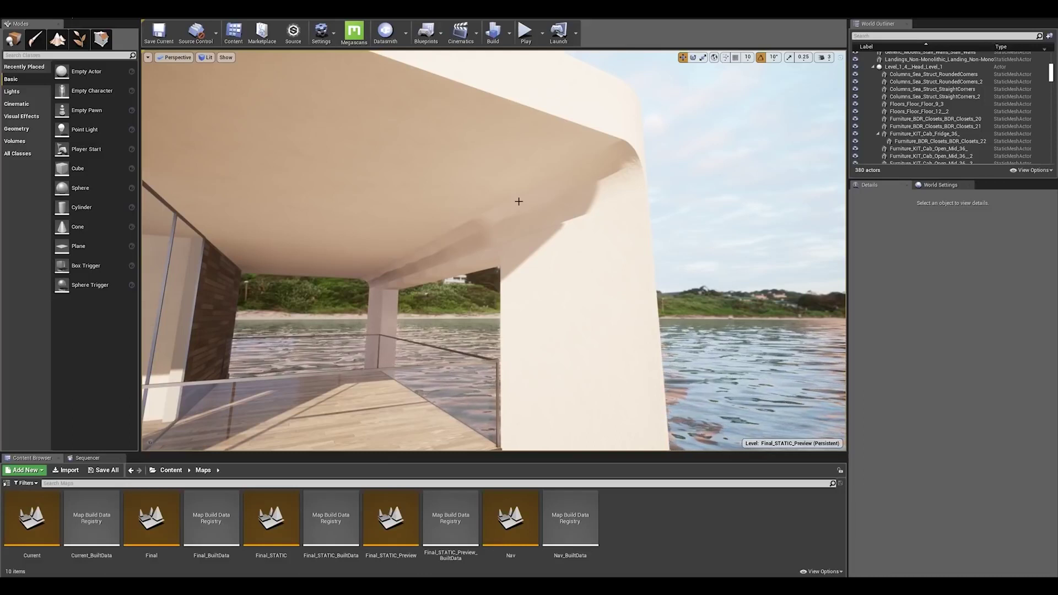
key(alt+0)
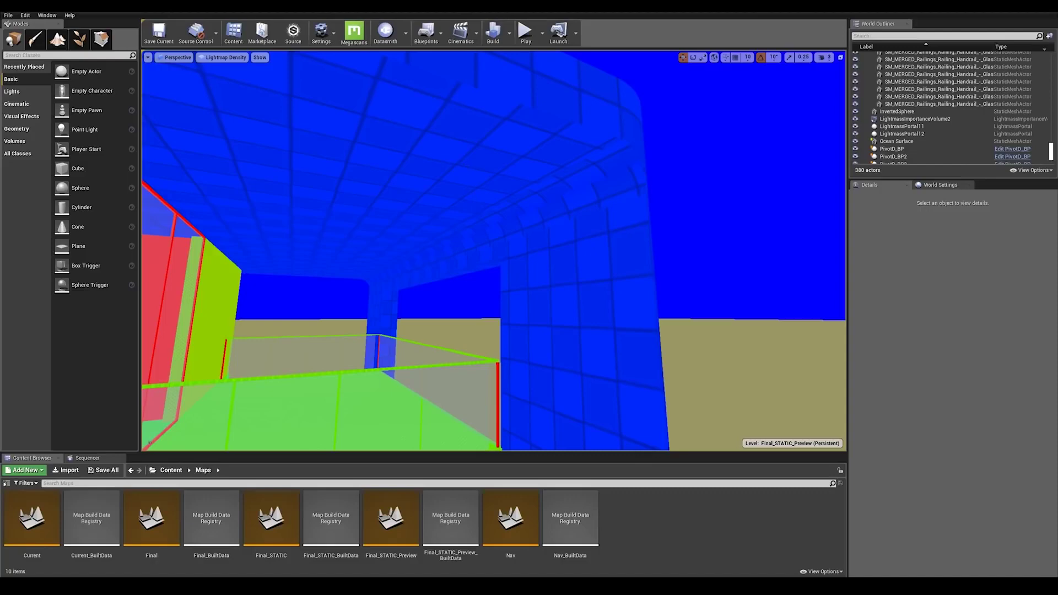
- Set the houseboat shell's Overridden Light Map Res to 512 and deselect it to check its density color
click(467, 167)
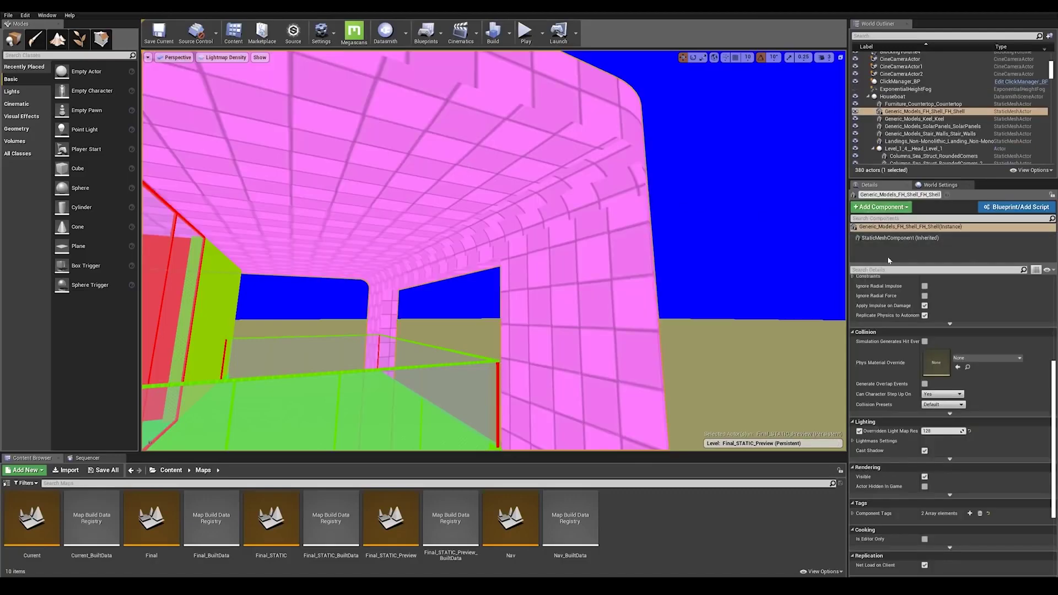
scroll(925, 318, up, 1)
scroll(923, 318, up, 2)
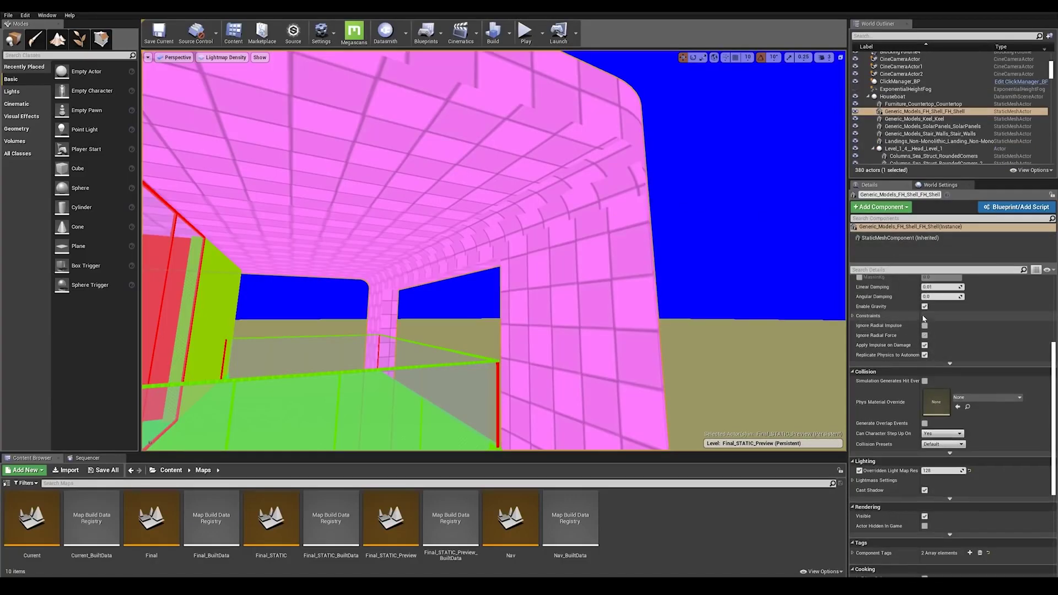
scroll(918, 331, down, 2)
scroll(887, 427, down, 1)
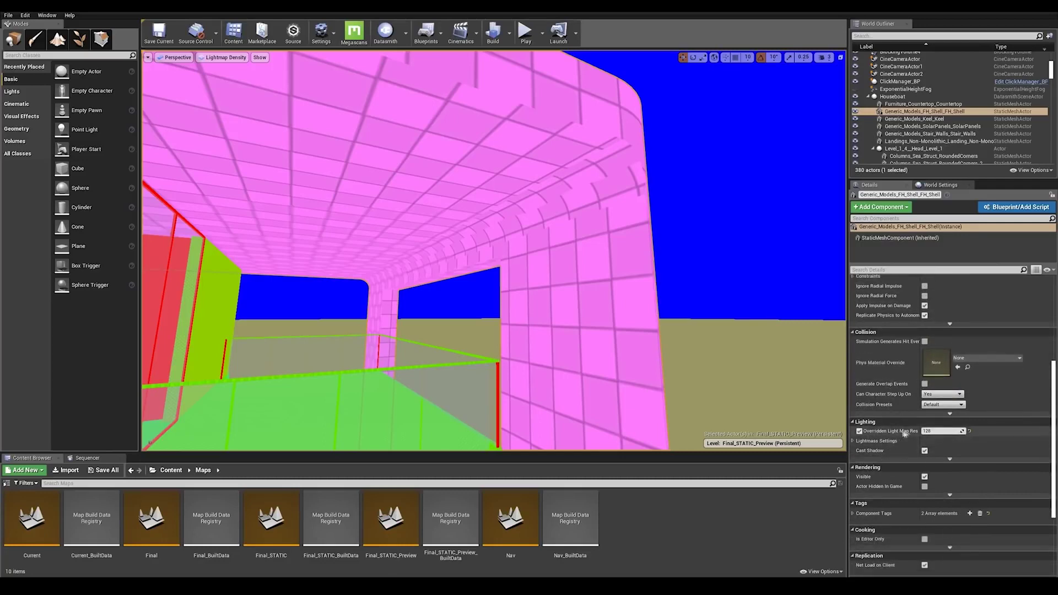
click(943, 431)
text(512)
key(Return)
click(754, 273)
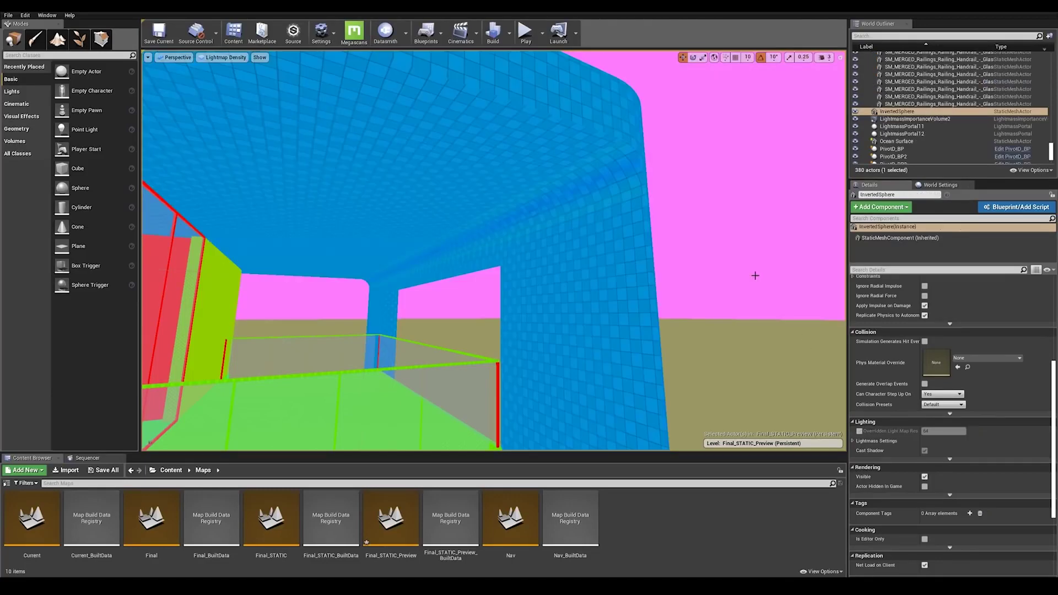
key(Escape)
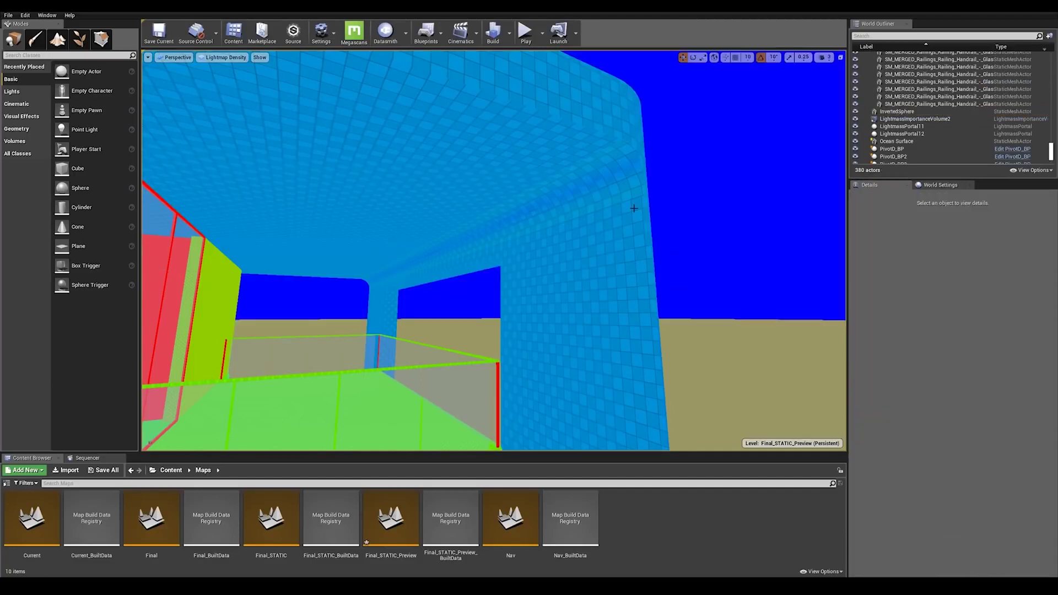
- Set the houseboat shell's Overridden Light Map Res to 2048 and clear the selection
click(584, 188)
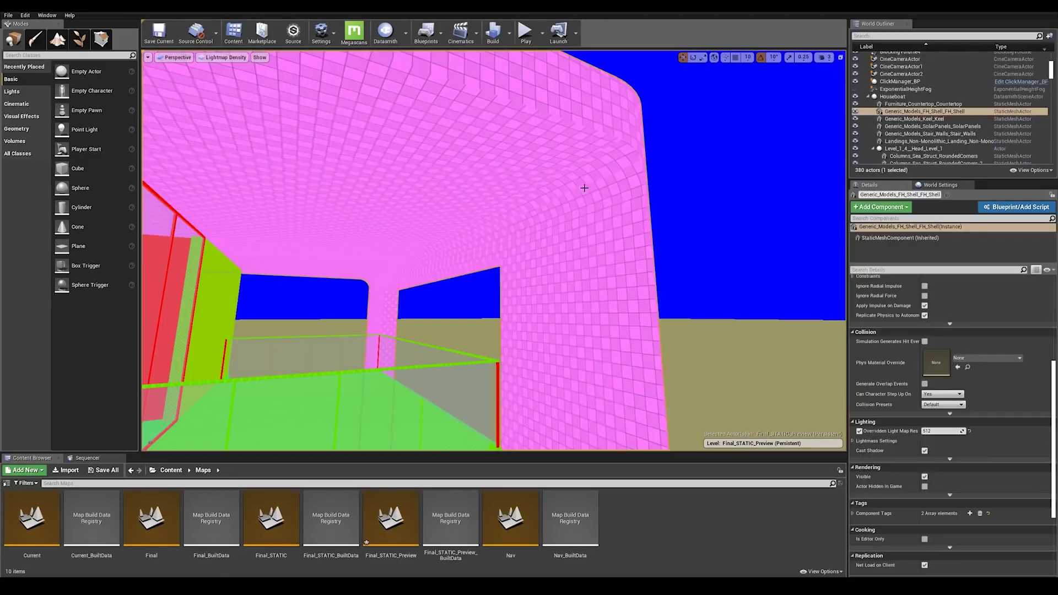
click(937, 431)
text(2048)
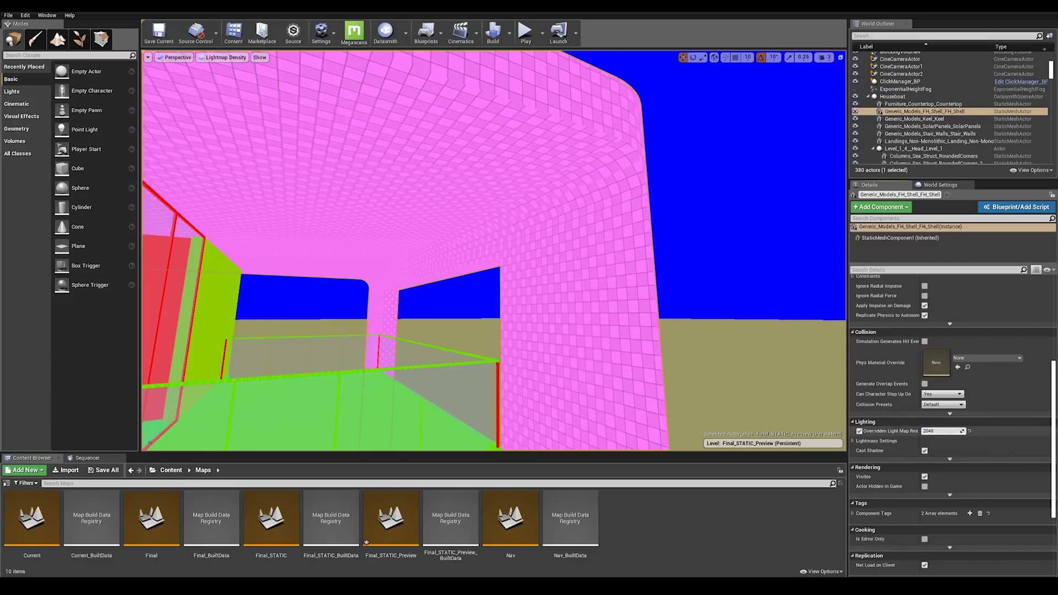
key(Return)
click(752, 353)
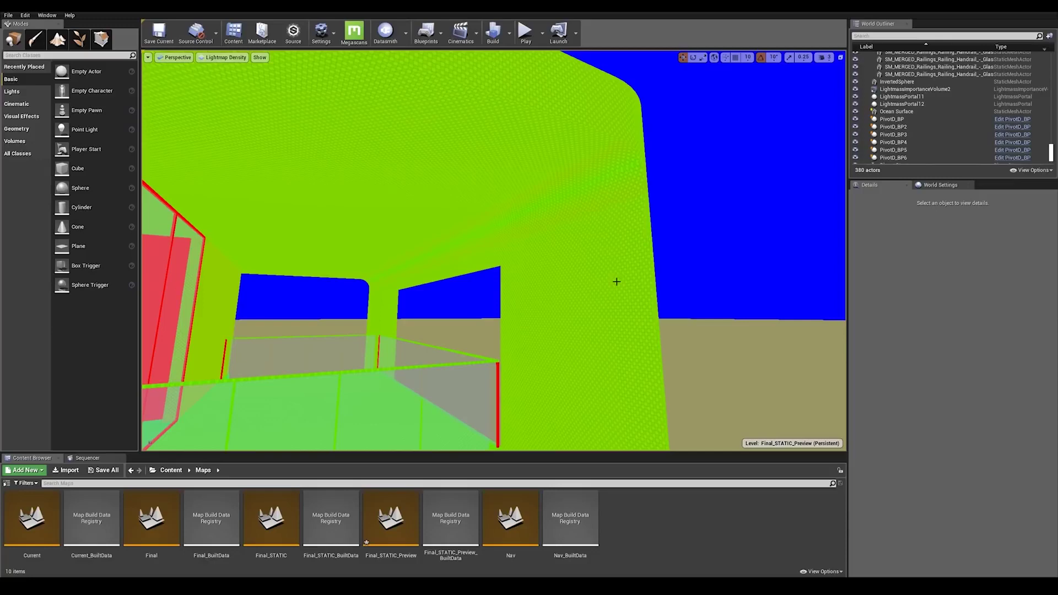
- Raise the houseboat shell's Overridden Light Map Res to 4096 and deselect the shell
click(617, 282)
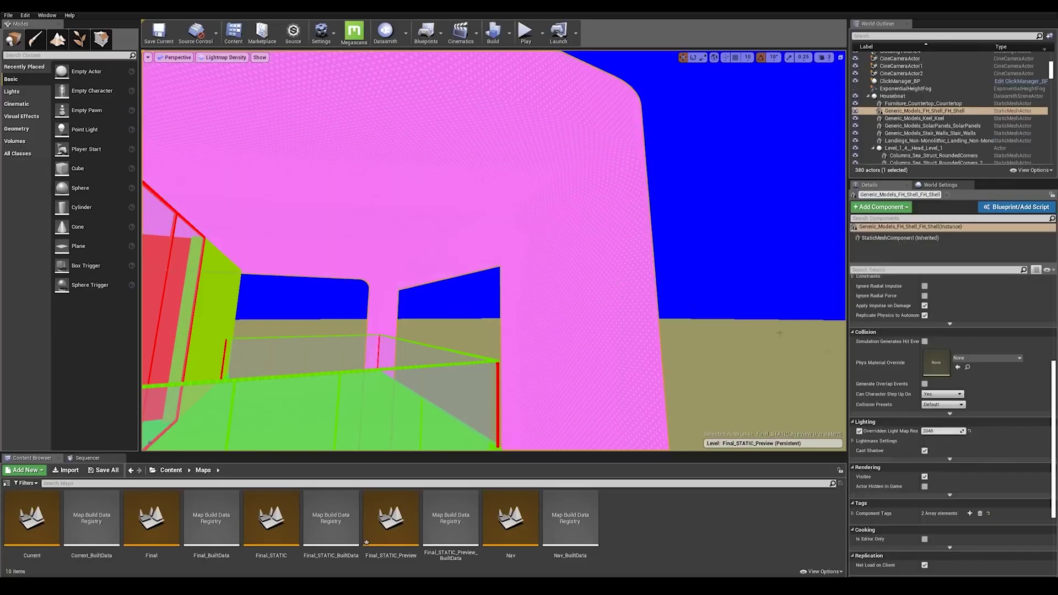
click(946, 433)
text(4096)
key(Return)
click(818, 375)
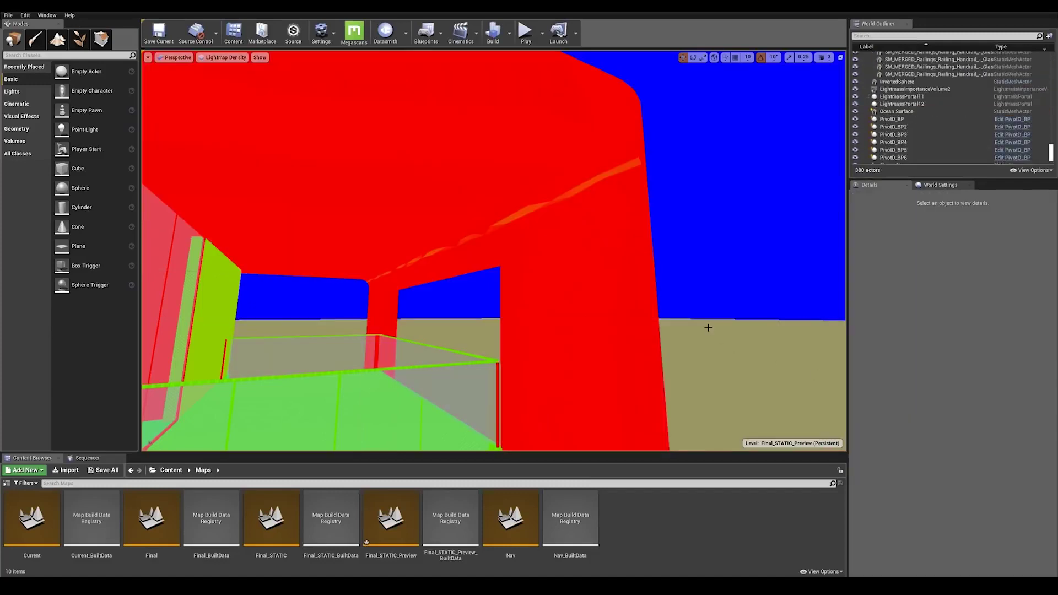